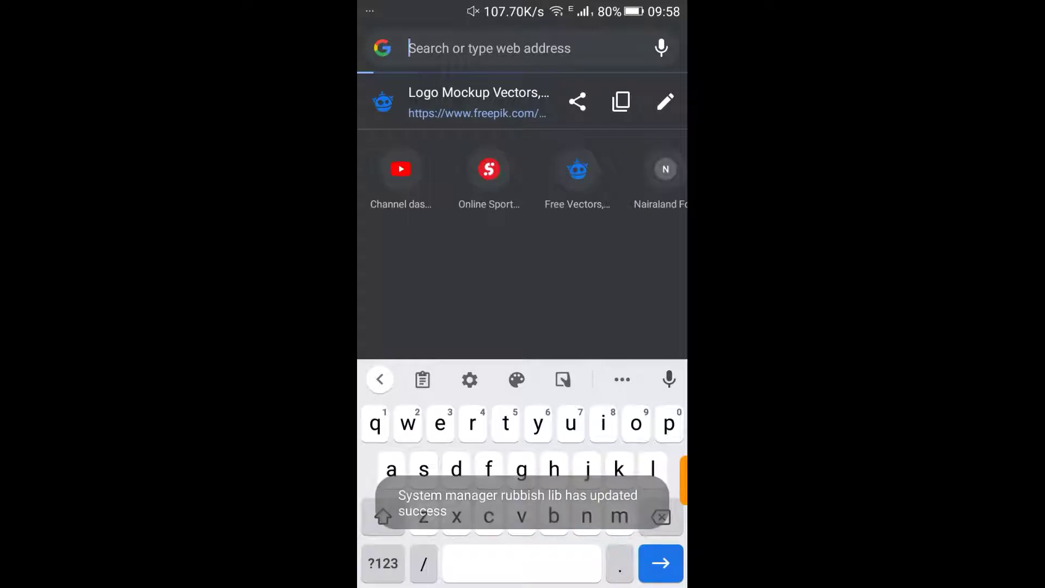
pyautogui.write('freepik.com')
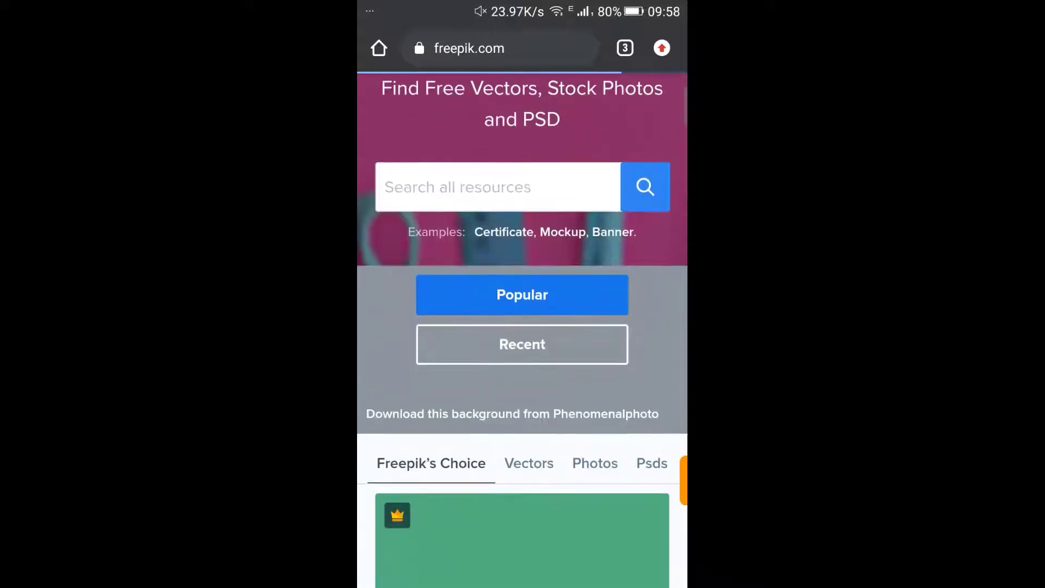
pyautogui.scroll(-3, 522, 327)
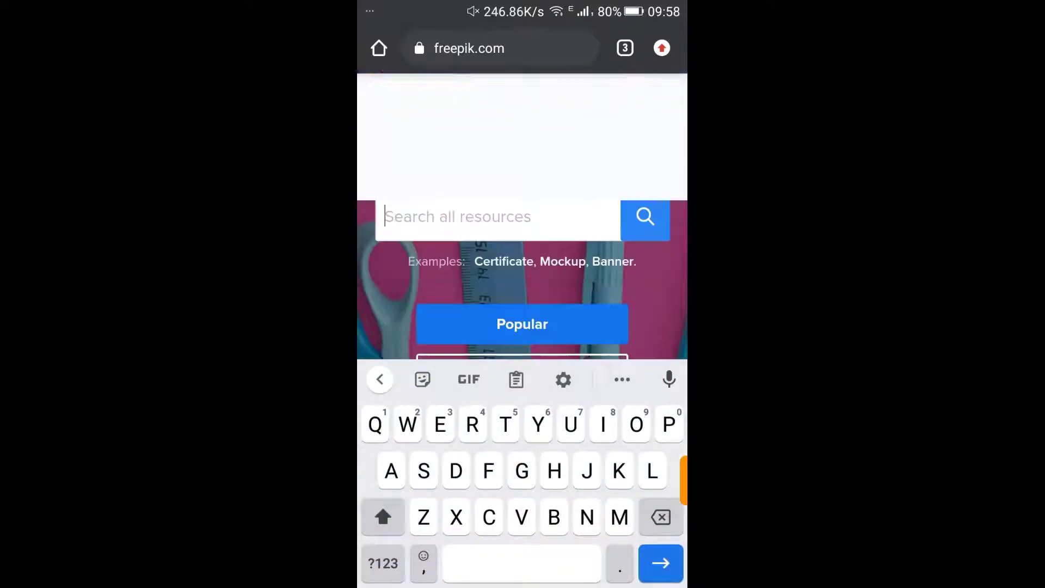
# Step: Enter 'Lo' in Freepik's search field, correcting stray letters, to trigger the 'logo mockup' suggestion
pyautogui.moveTo(527, 280); pyautogui.dragTo(527, 240)
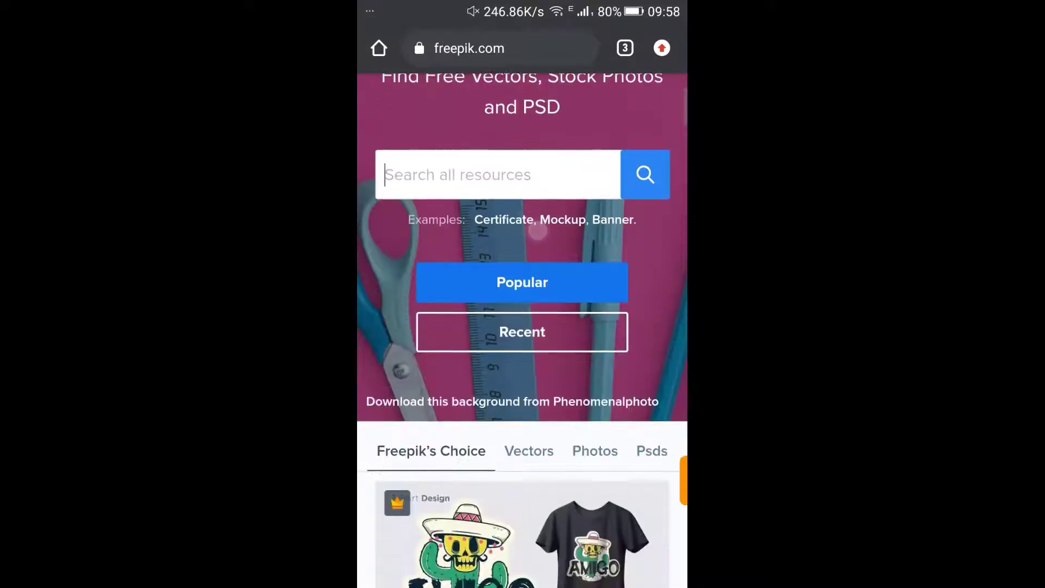
pyautogui.click(490, 174)
pyautogui.write('K')
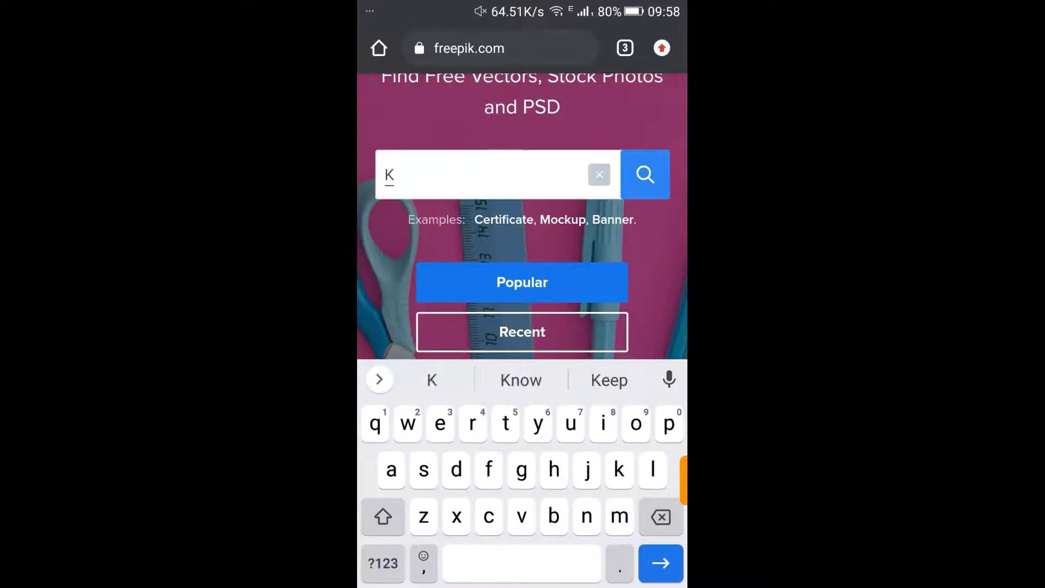
pyautogui.press('BackSpace')
pyautogui.write('Lo')
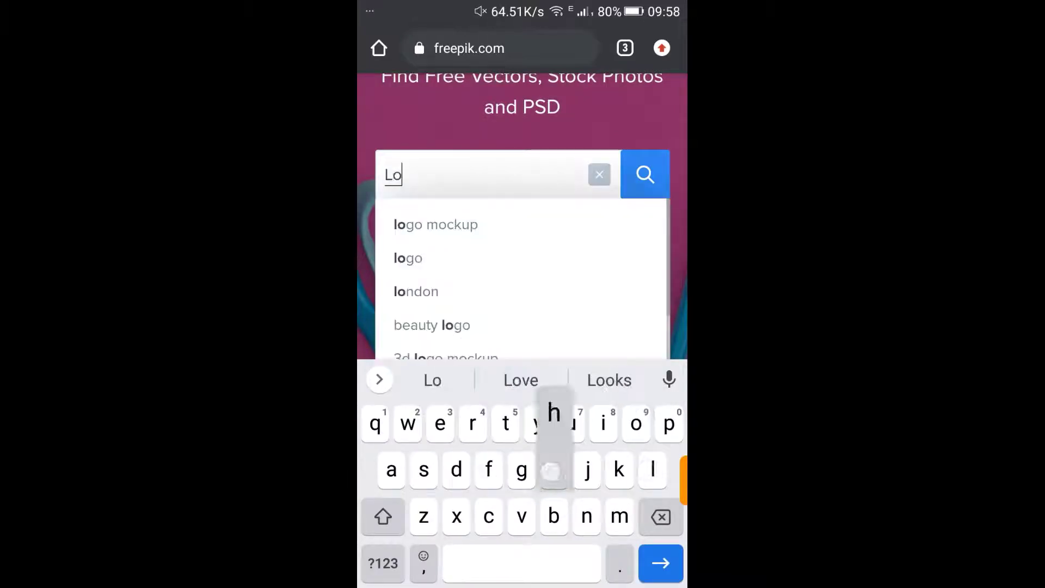
pyautogui.write('h')
pyautogui.press('BackSpace')
pyautogui.write('g')
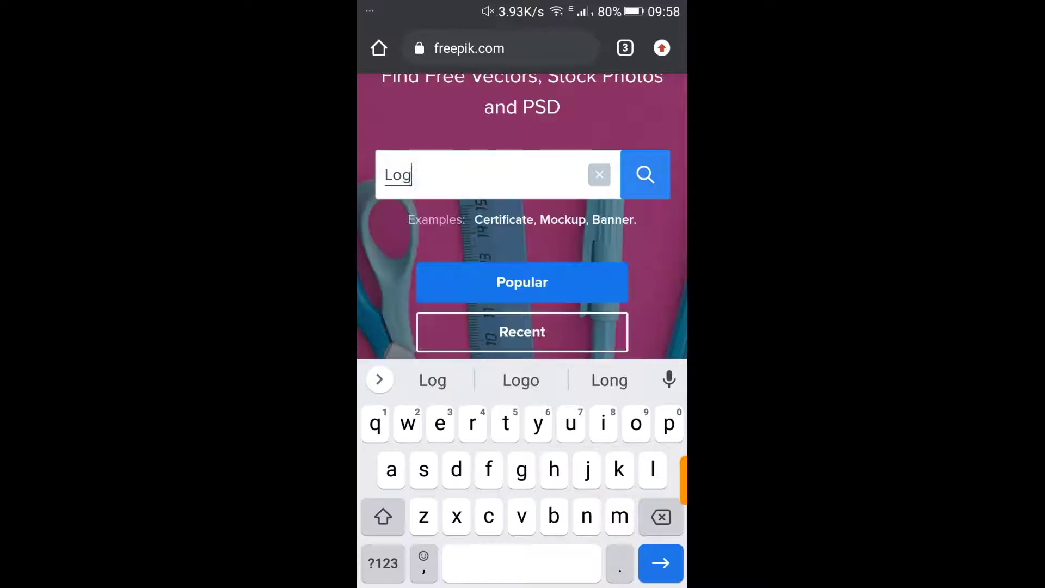
pyautogui.write('o')
# Step: Pick the 'logo mockup' suggestion and start the silver logo mockup's free download
pyautogui.click(553, 223)
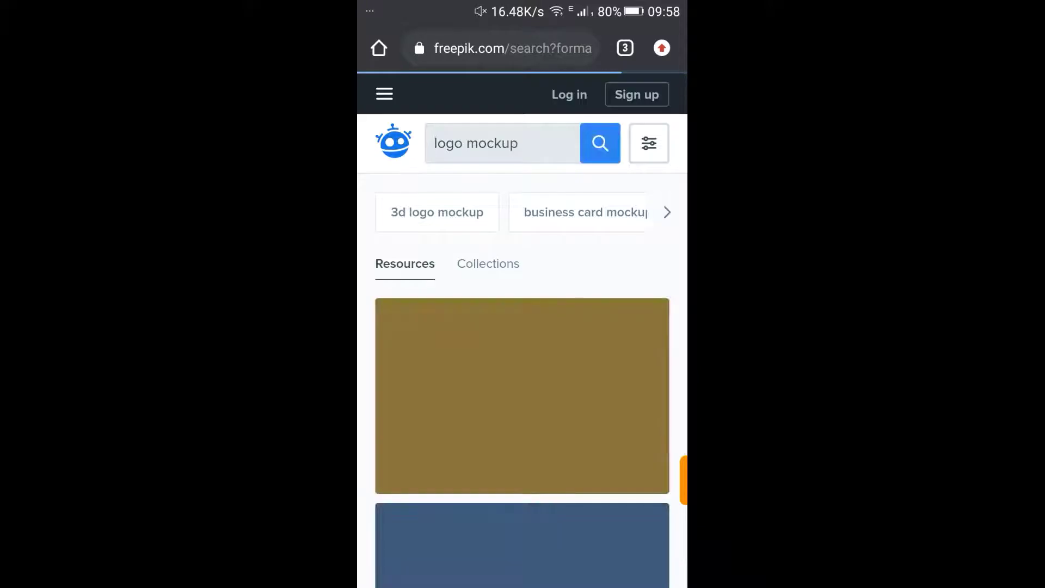
pyautogui.scroll(-2, 523, 326)
pyautogui.scroll(-4, 523, 327)
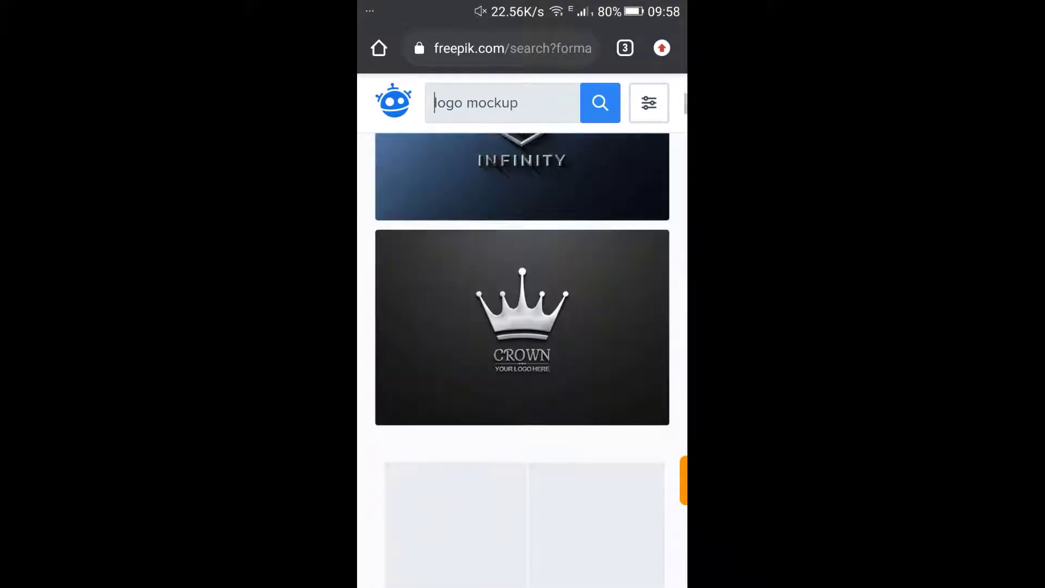
pyautogui.scroll(-3, 553, 436)
pyautogui.scroll(-5, 561, 450)
pyautogui.scroll(-1, 522, 360)
pyautogui.scroll(-4, 523, 359)
pyautogui.scroll(-3, 523, 359)
pyautogui.scroll(-2, 523, 359)
pyautogui.scroll(-3, 522, 359)
pyautogui.scroll(-4, 522, 360)
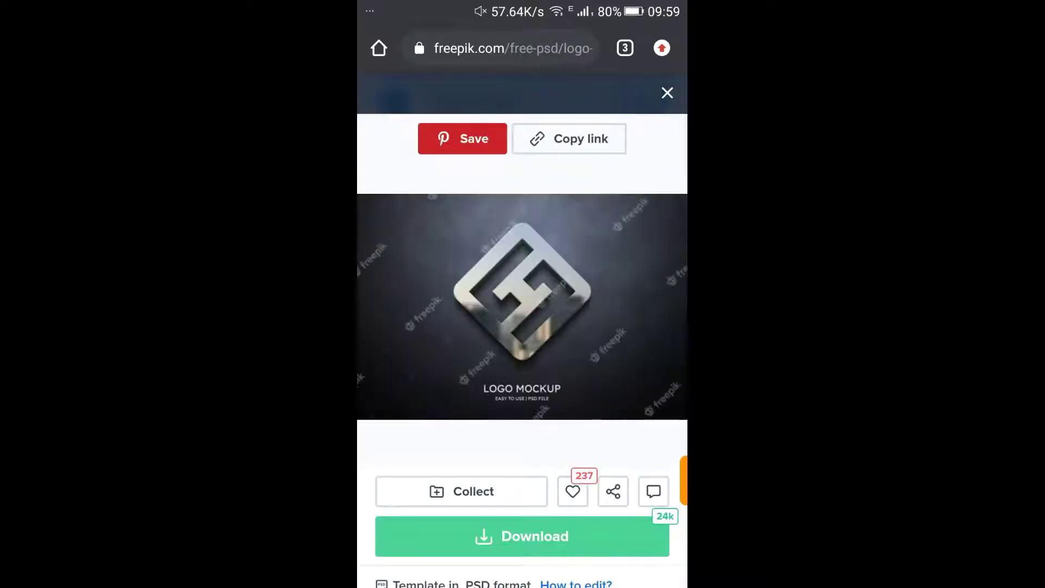
pyautogui.scroll(-5, 600, 275)
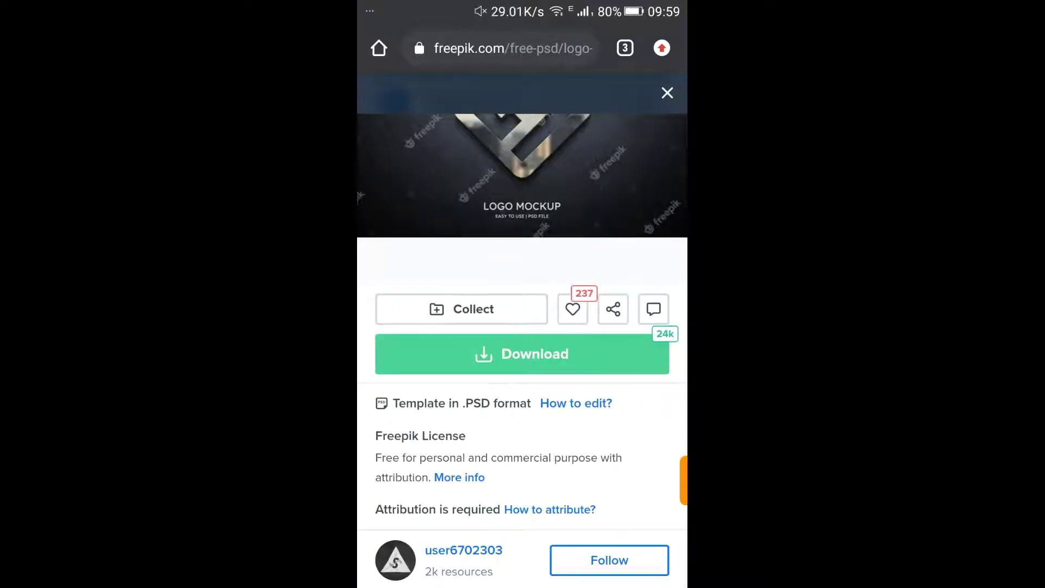
pyautogui.click(570, 357)
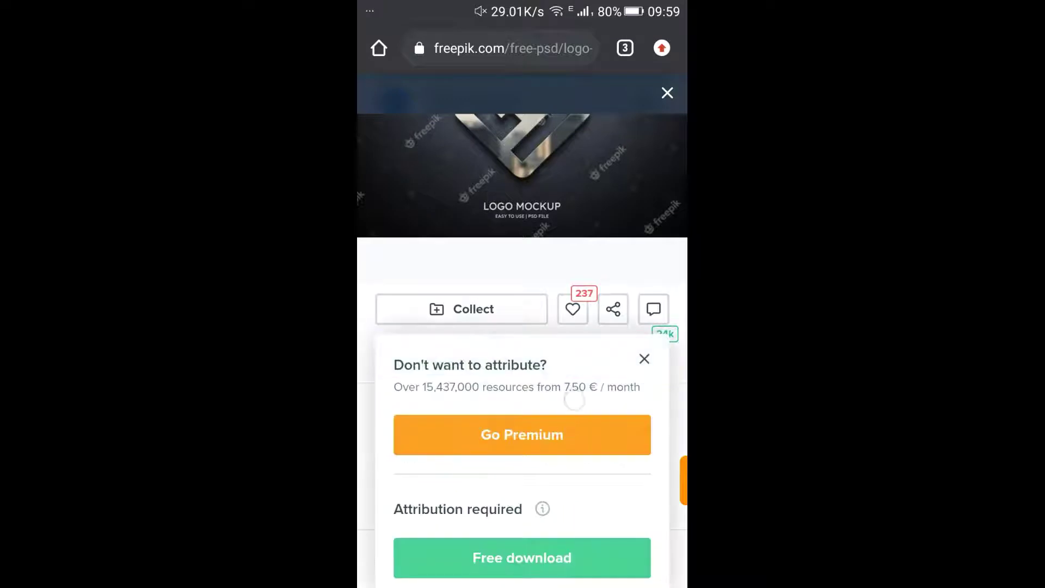
pyautogui.scroll(-3, 575, 387)
pyautogui.scroll(-3, 580, 495)
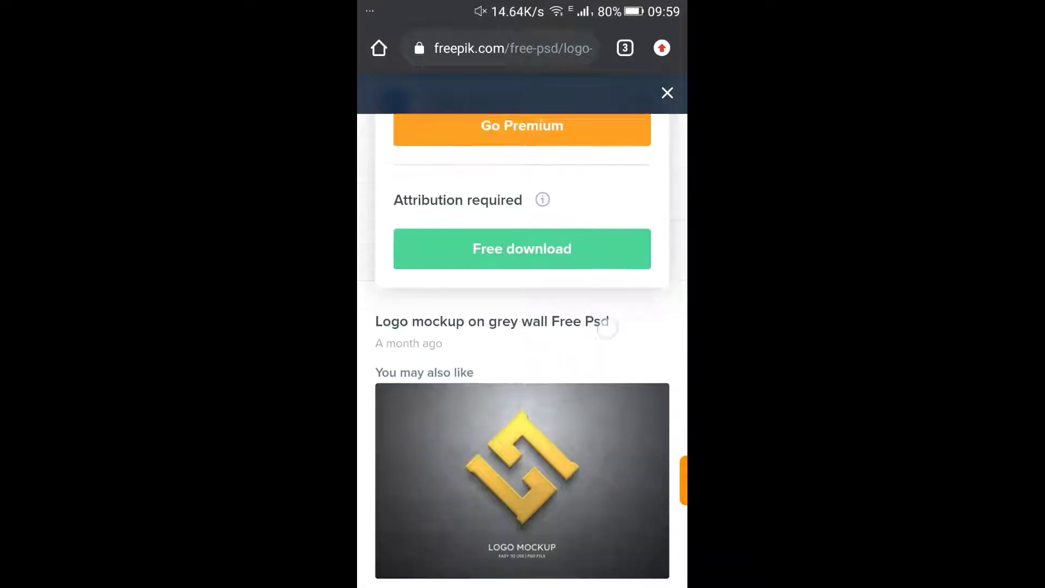
pyautogui.scroll(2, 533, 391)
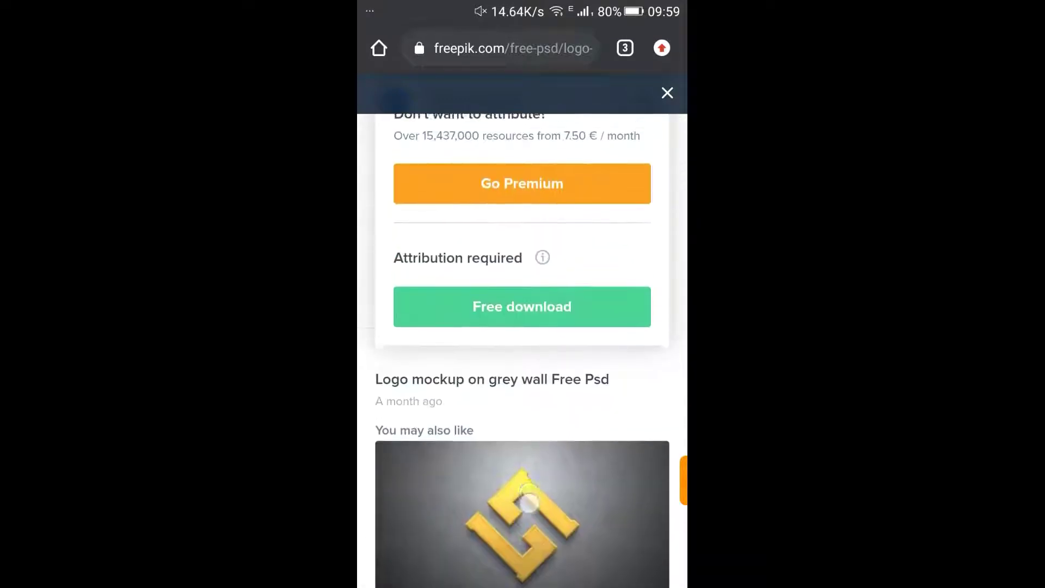
pyautogui.scroll(-3, 576, 299)
pyautogui.scroll(-5, 559, 448)
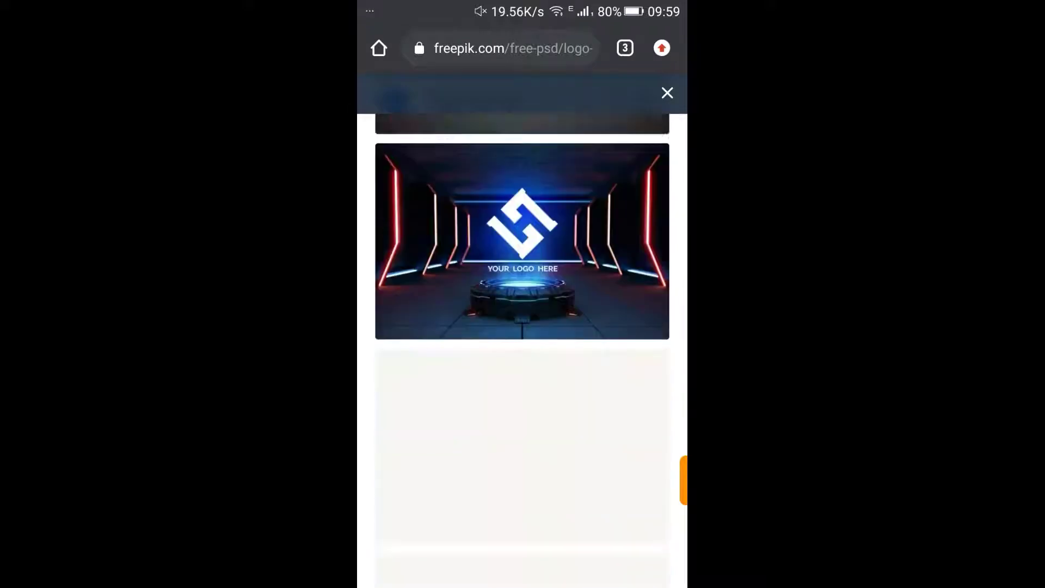
pyautogui.scroll(5, 577, 319)
pyautogui.scroll(10, 577, 319)
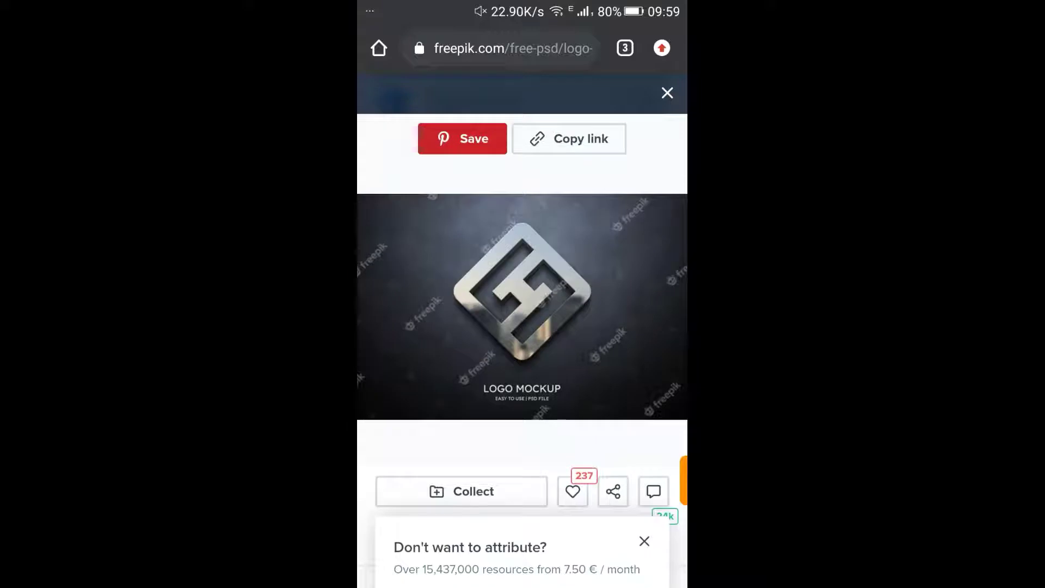
# Step: Go to pngtree.com and run a search for 'Logo Mockup'
pyautogui.click(566, 47)
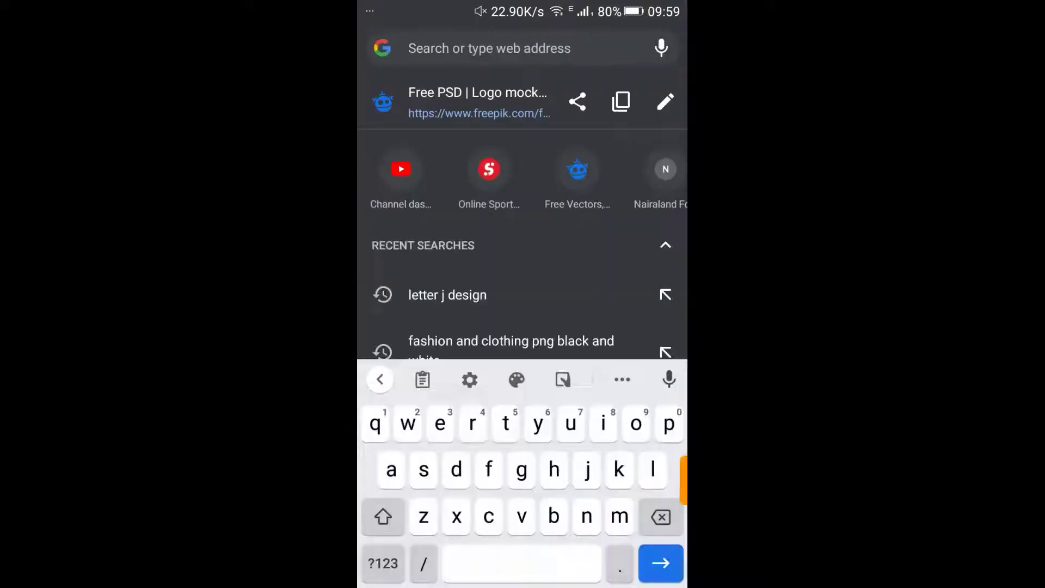
pyautogui.write('pngtre')
pyautogui.click(444, 211)
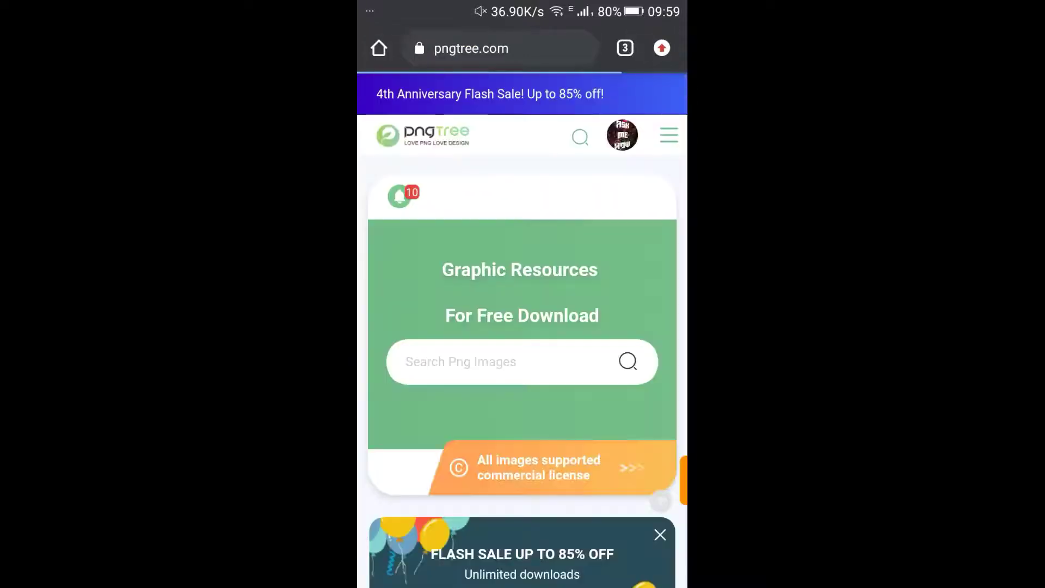
pyautogui.moveTo(555, 367); pyautogui.dragTo(609, 204)
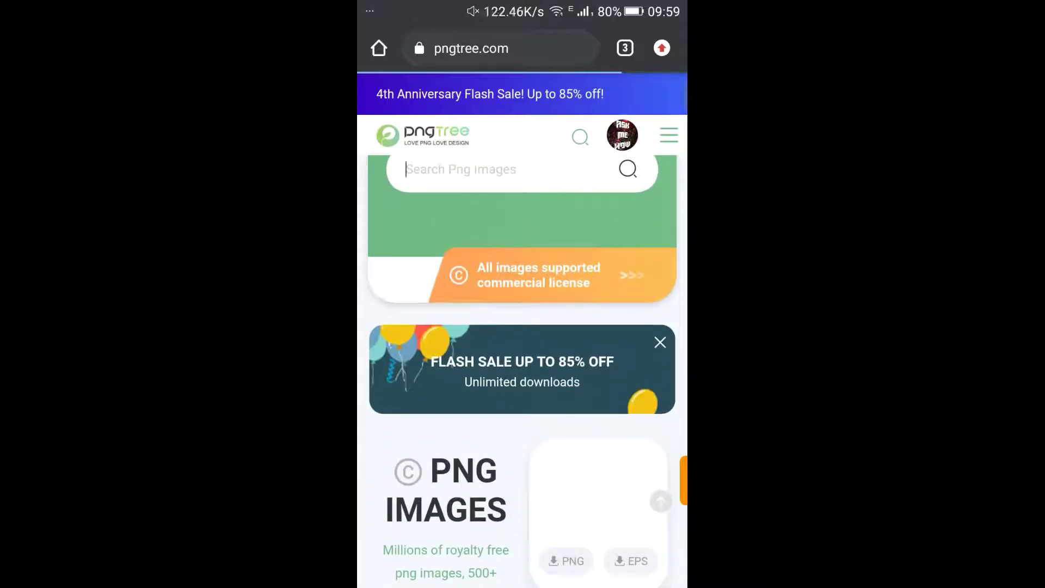
pyautogui.write('L')
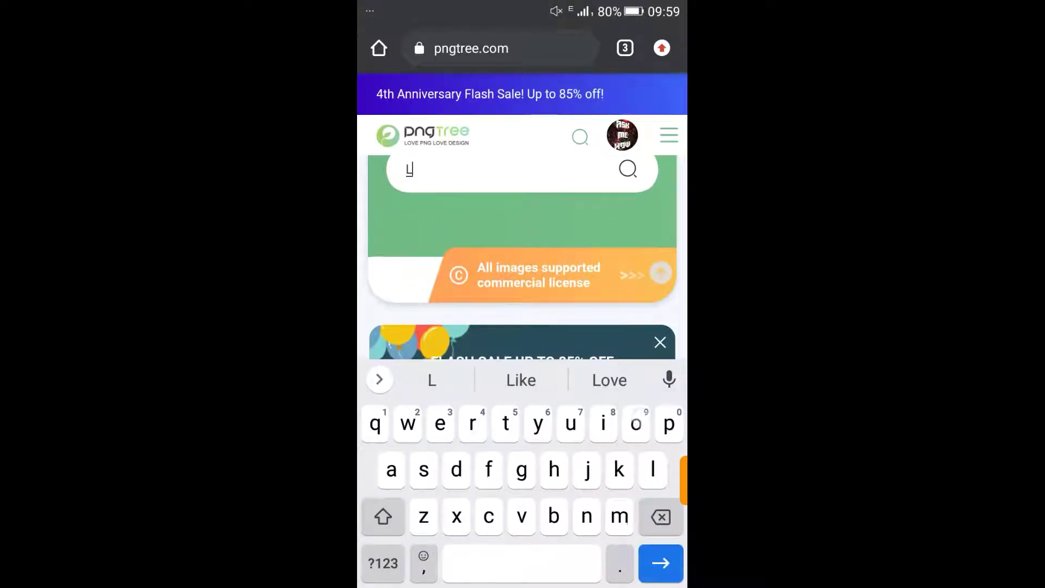
pyautogui.write('ogo')
pyautogui.click(432, 380)
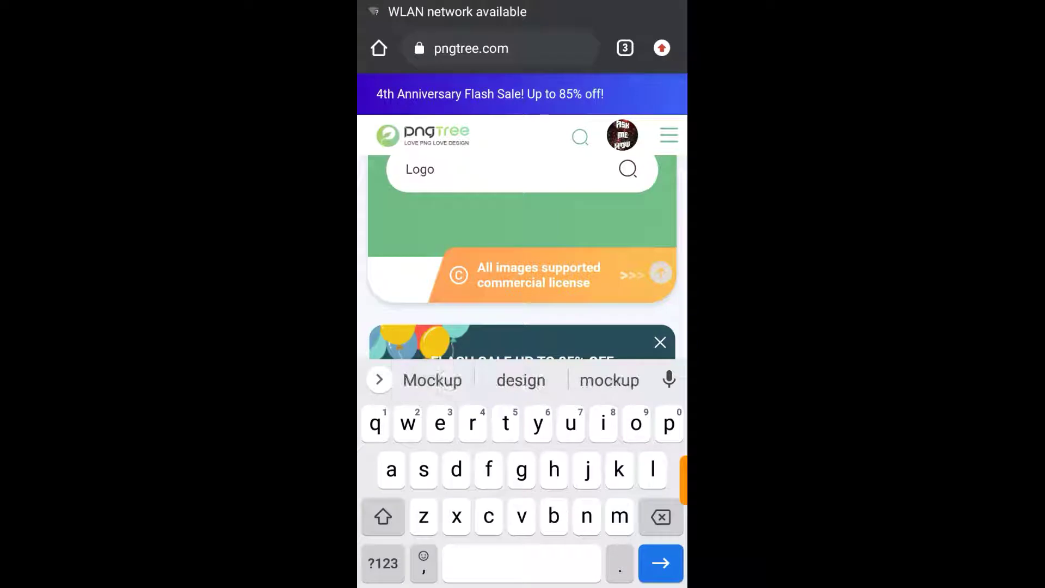
pyautogui.click(432, 380)
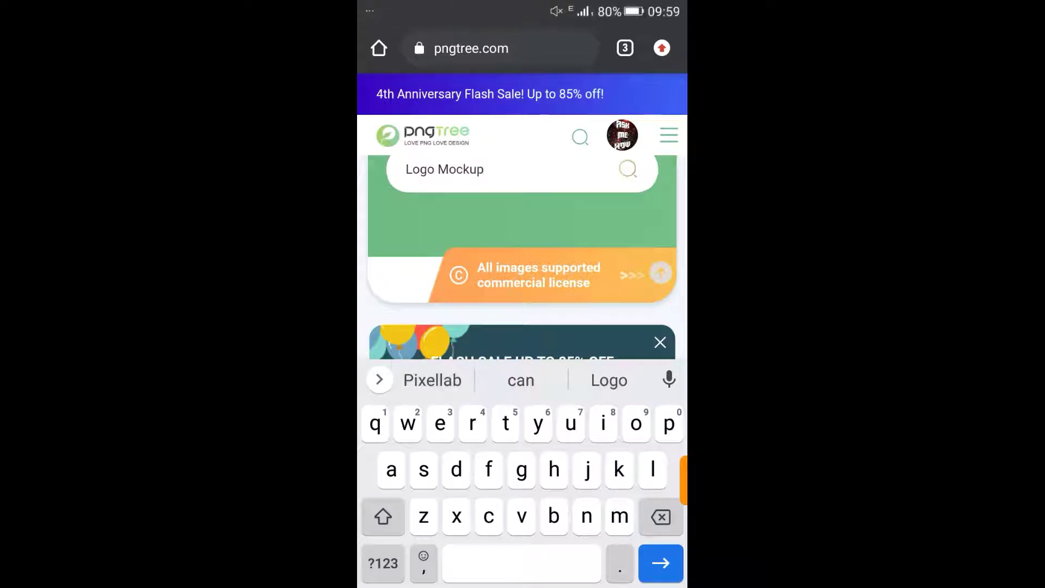
pyautogui.press('Return')
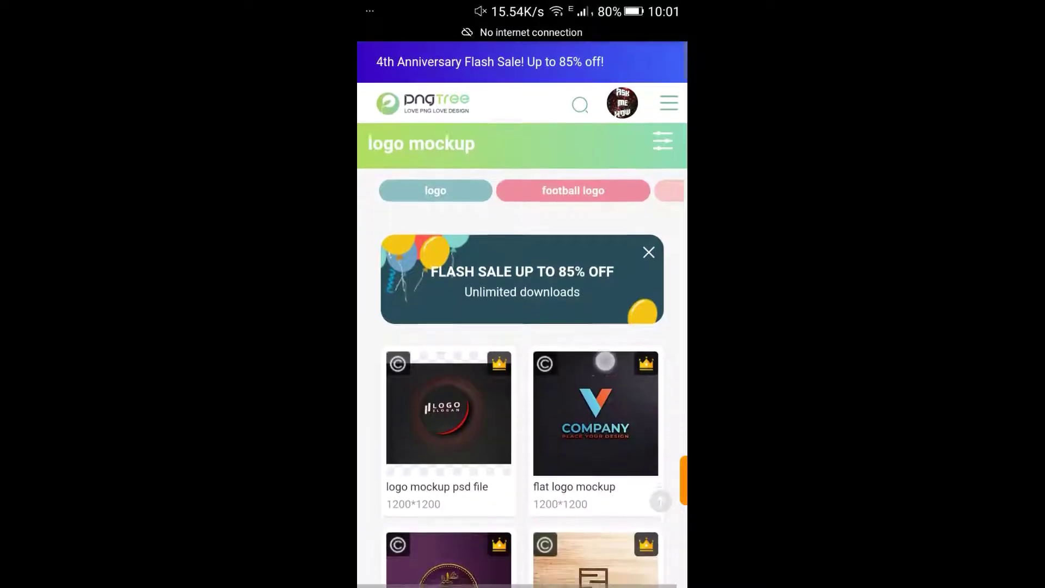
# Step: Start a 'logo mockup' search, check notifications on the home screen, and return to Chrome to run it
pyautogui.click(580, 156)
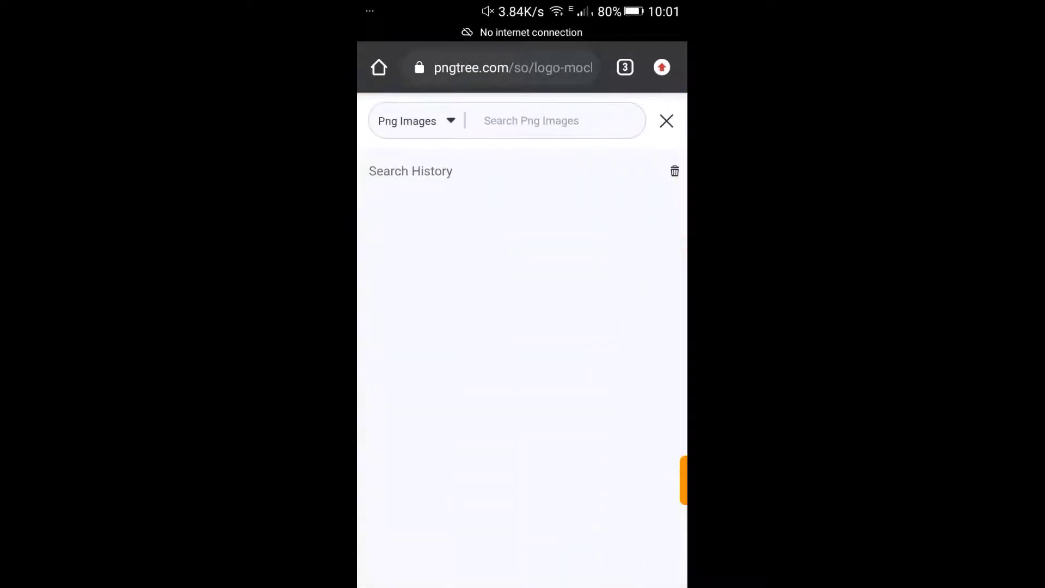
pyautogui.write('L')
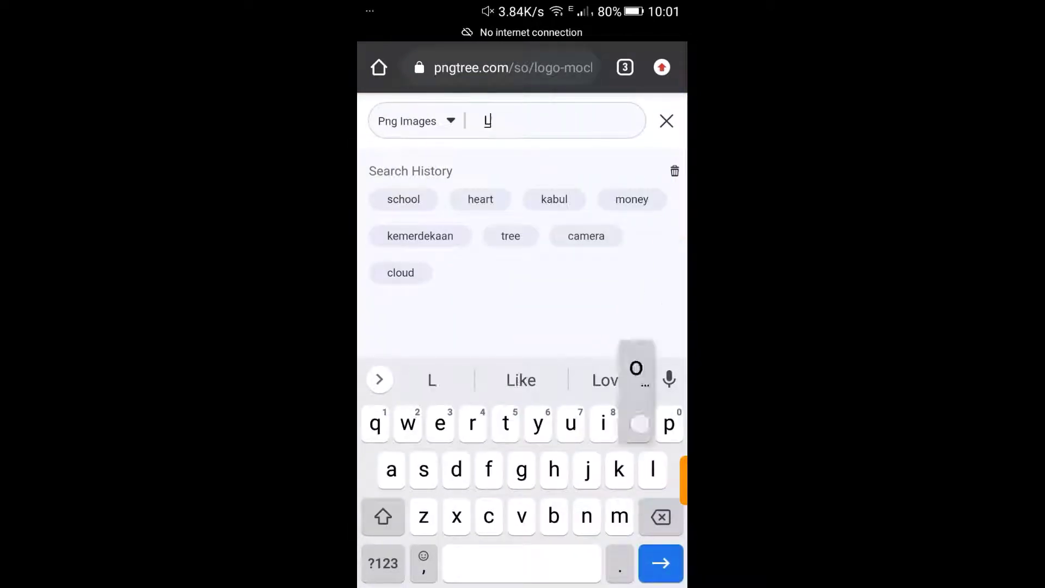
pyautogui.write('ogo')
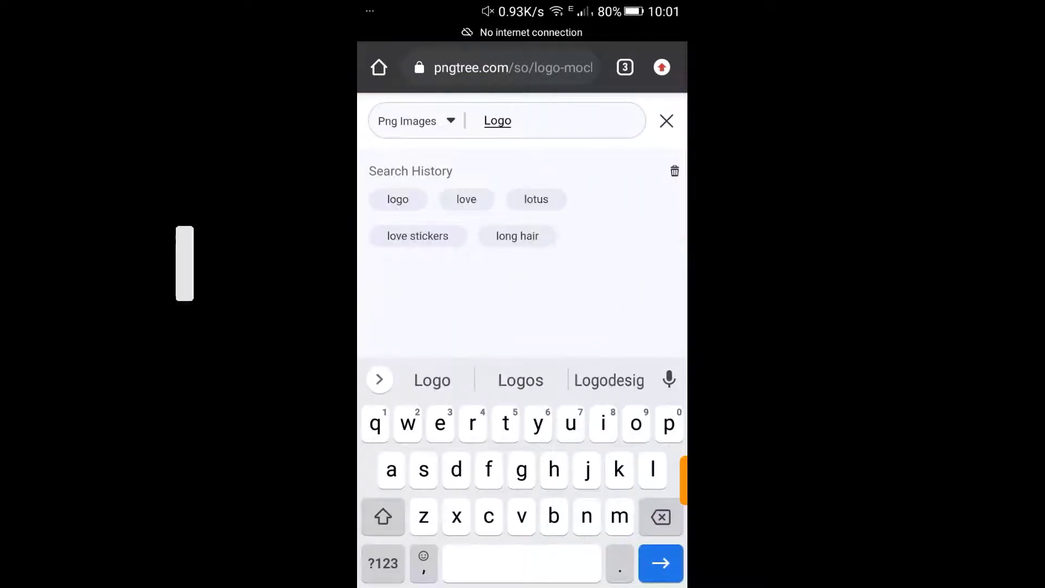
pyautogui.write(' m')
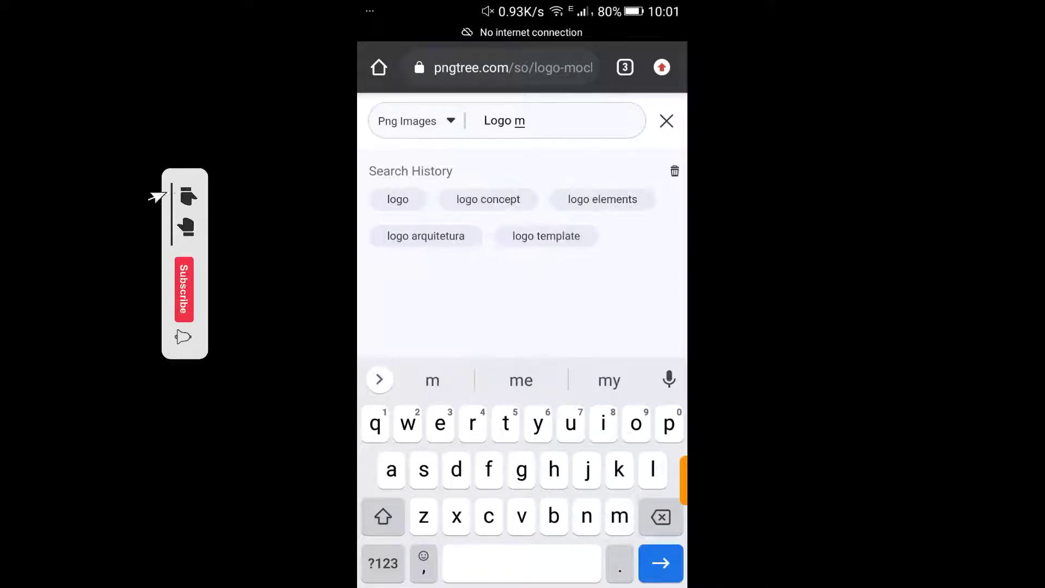
pyautogui.write('ockup')
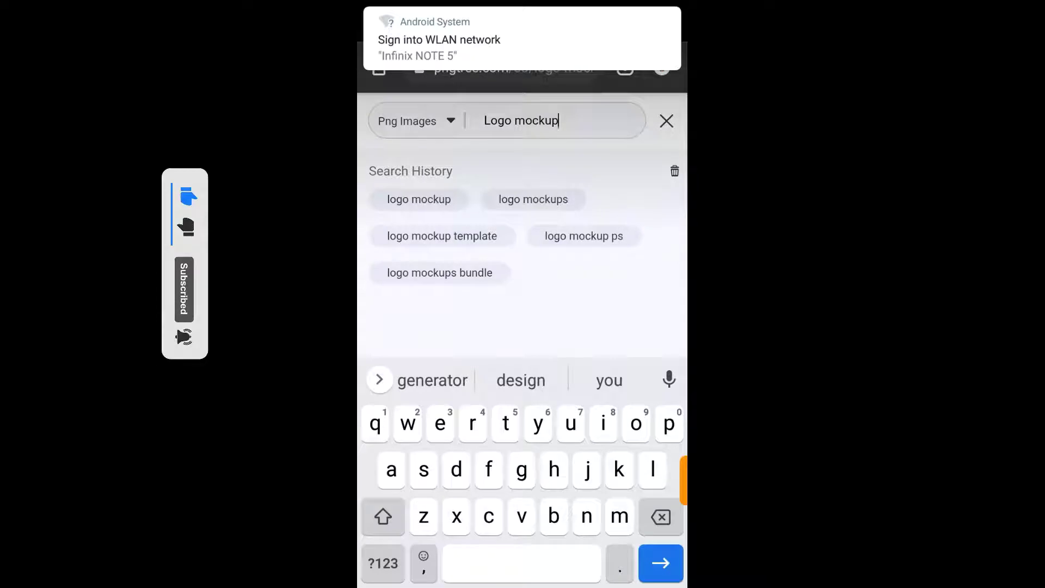
pyautogui.moveTo(522, 9); pyautogui.dragTo(523, 367)
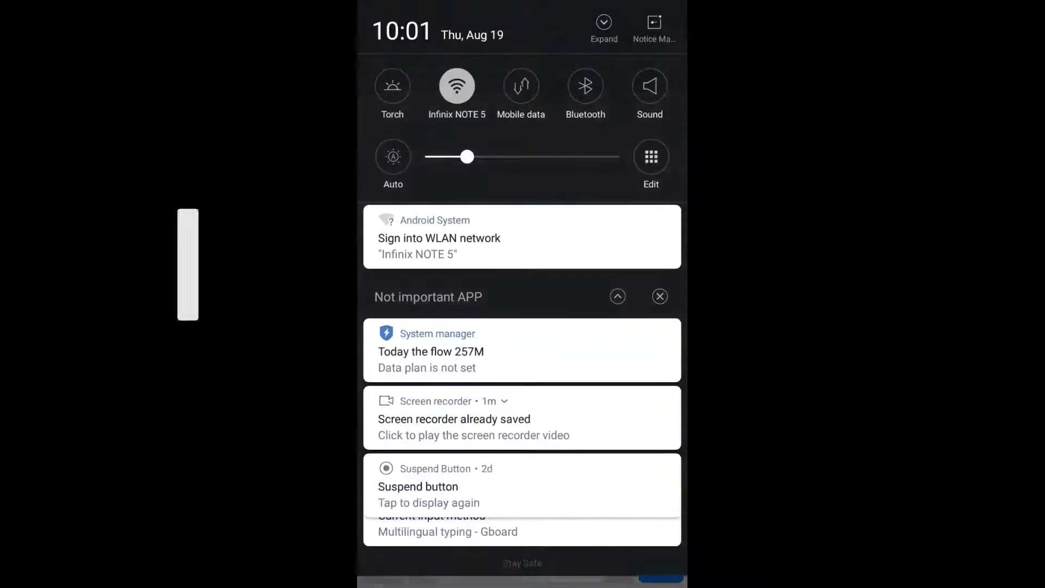
pyautogui.press('Home')
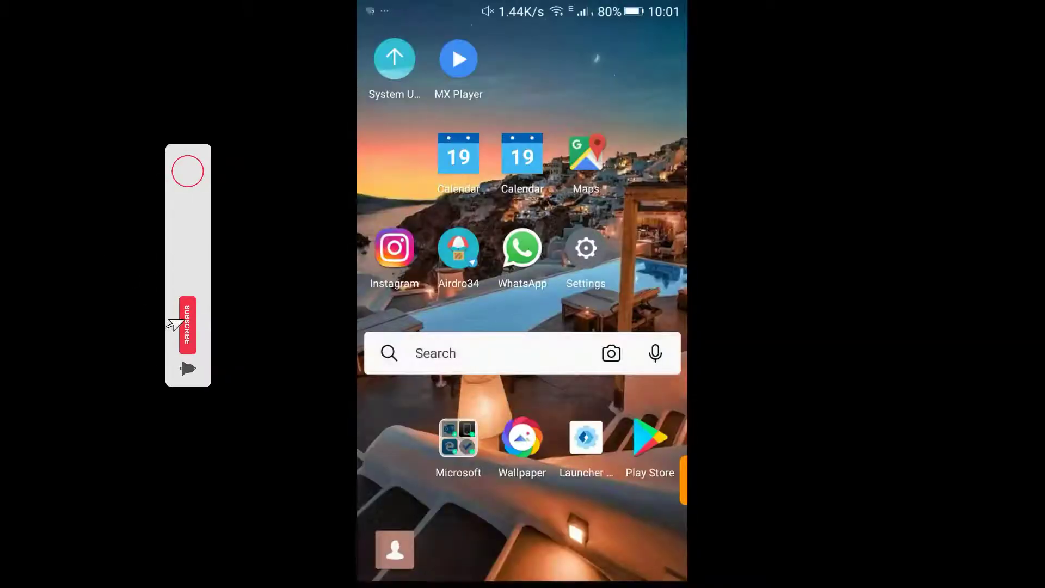
pyautogui.moveTo(523, 490); pyautogui.dragTo(523, 205)
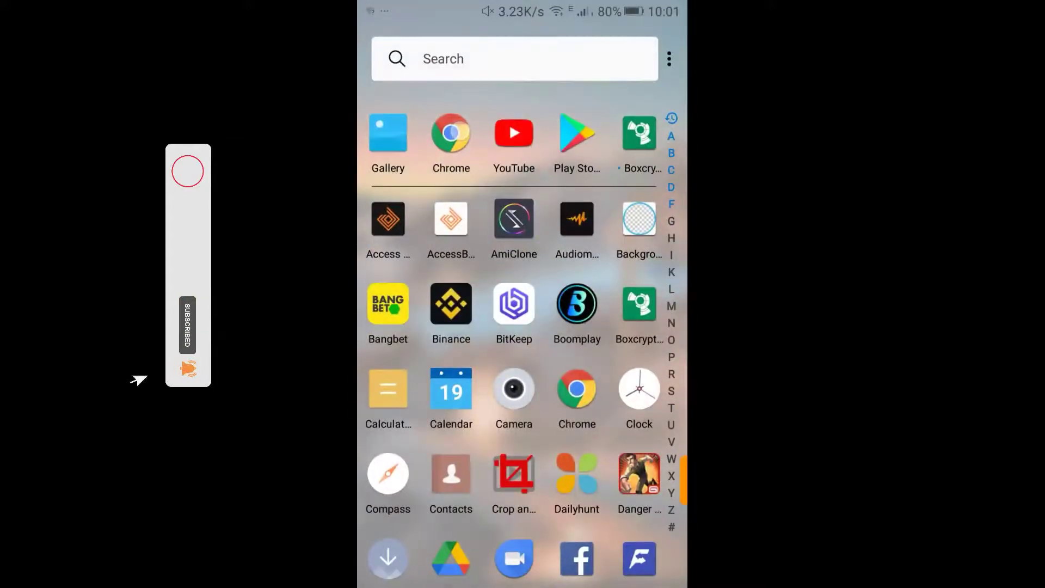
pyautogui.click(449, 131)
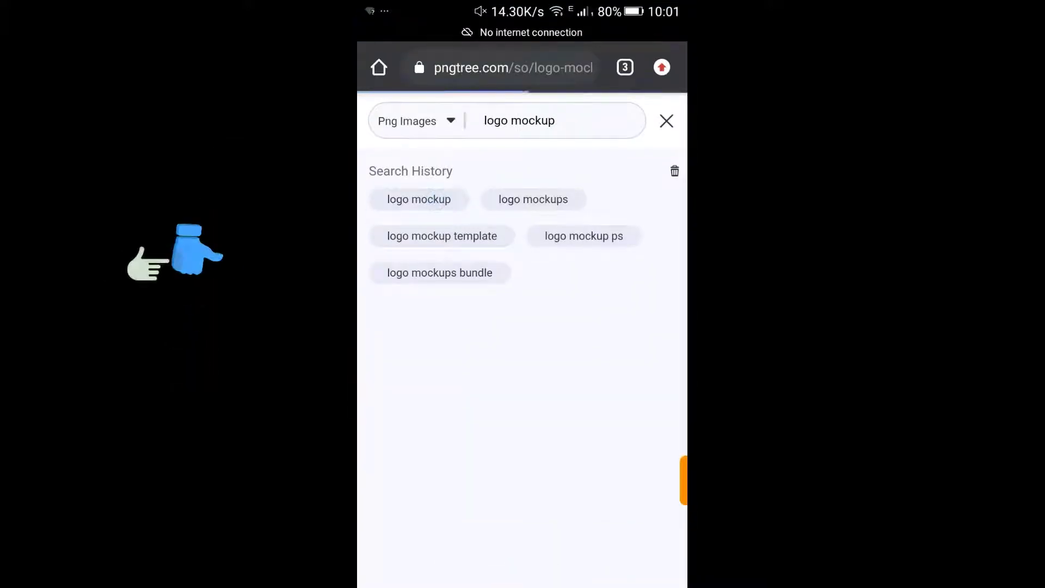
pyautogui.scroll(-5, 522, 367)
pyautogui.scroll(-3, 523, 368)
pyautogui.scroll(-2, 629, 302)
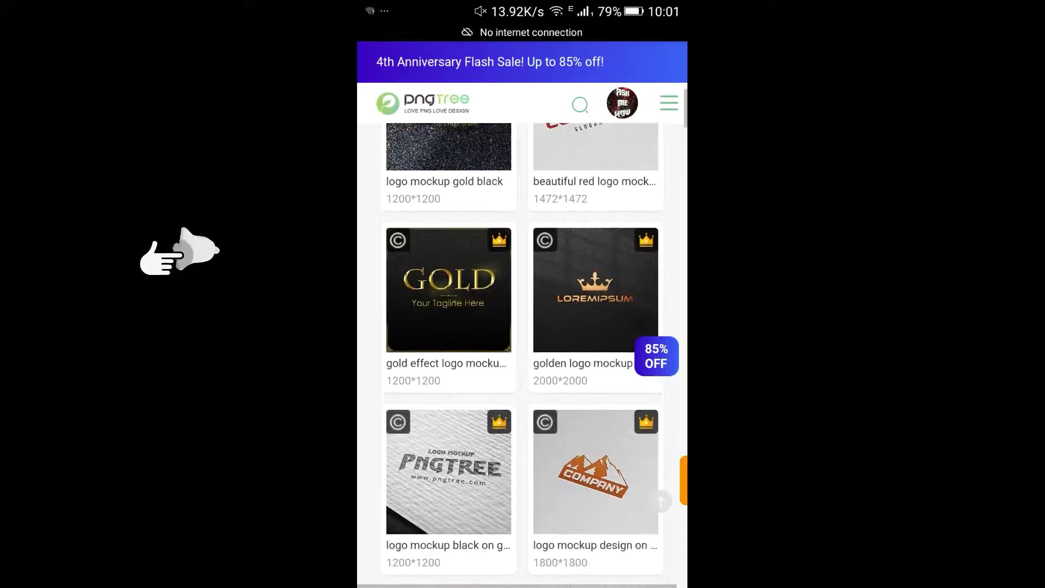
pyautogui.scroll(3, 598, 421)
pyautogui.scroll(-2, 598, 422)
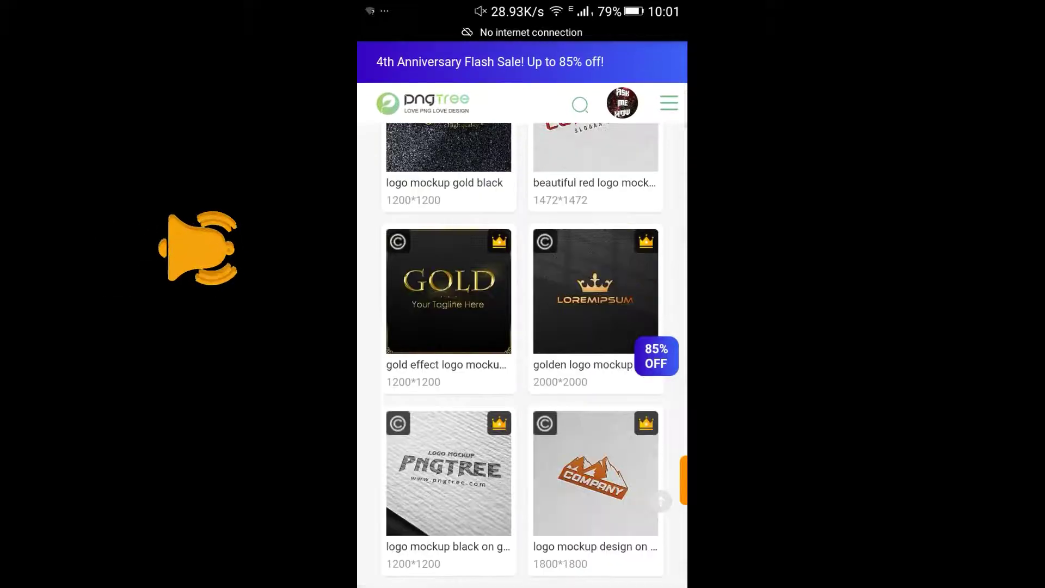
pyautogui.scroll(-3, 523, 367)
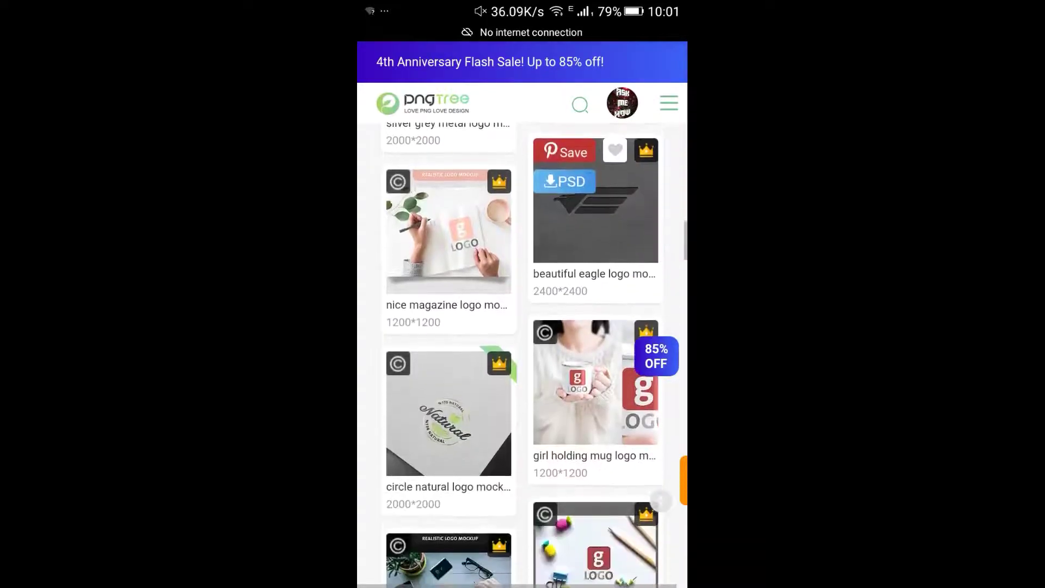
pyautogui.scroll(3, 522, 327)
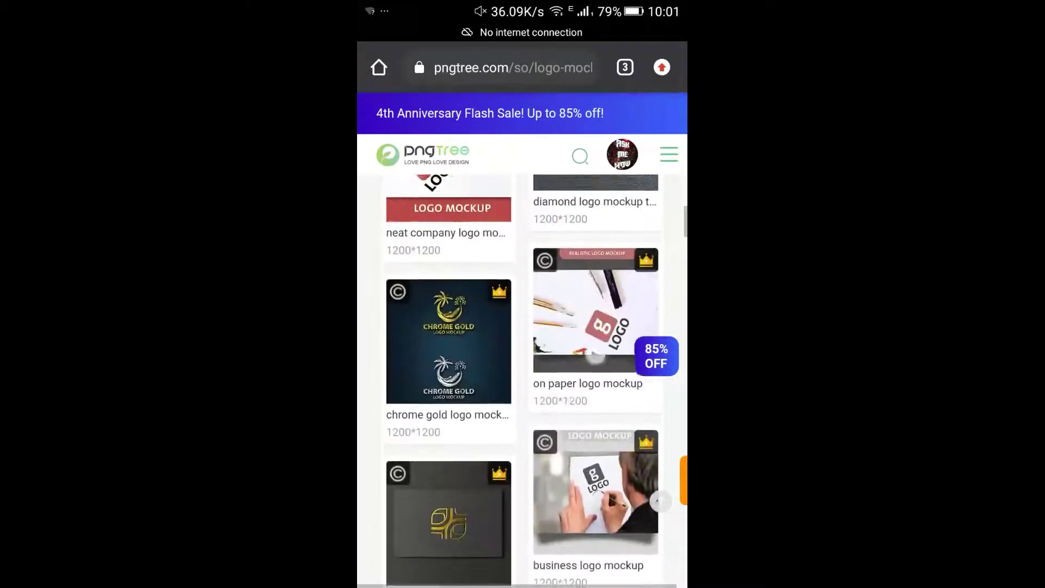
pyautogui.scroll(2, 522, 368)
pyautogui.scroll(-4, 522, 368)
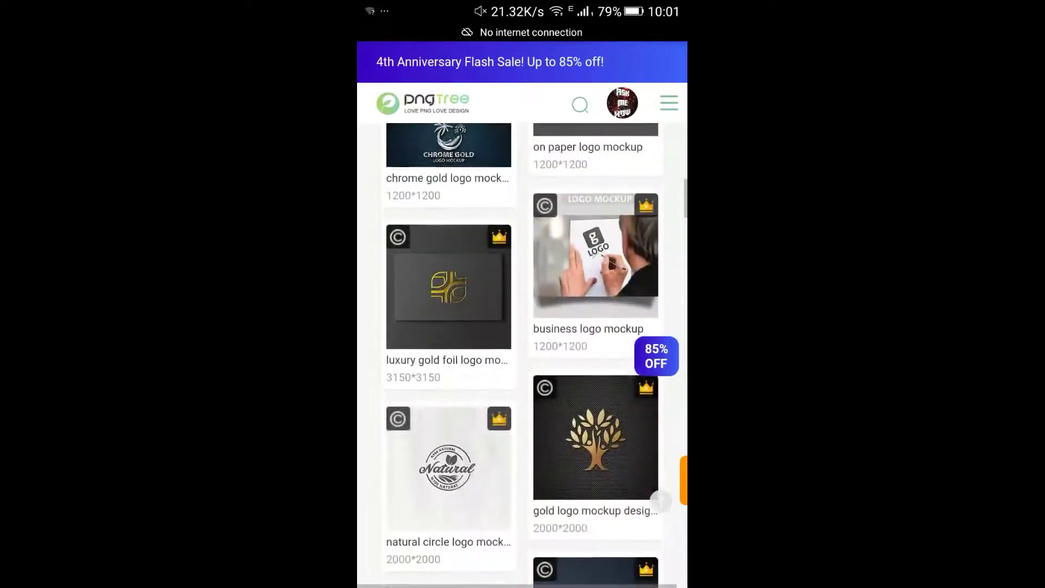
pyautogui.scroll(-1, 523, 355)
pyautogui.scroll(-2, 523, 355)
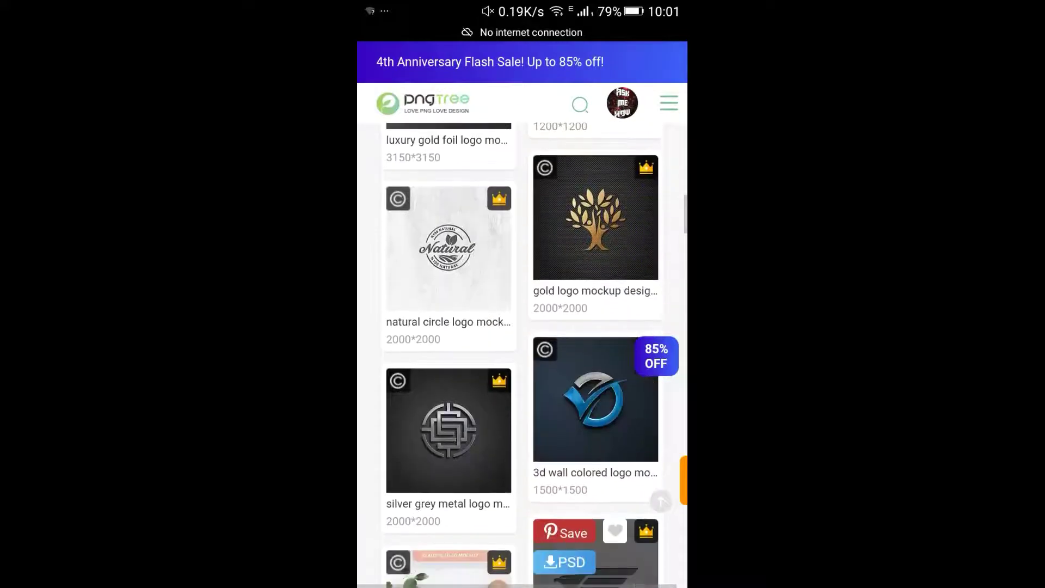
# Step: Open the 3d wall colored logo mockup and follow its premium-only notice to the Go Premium offer
pyautogui.click(596, 399)
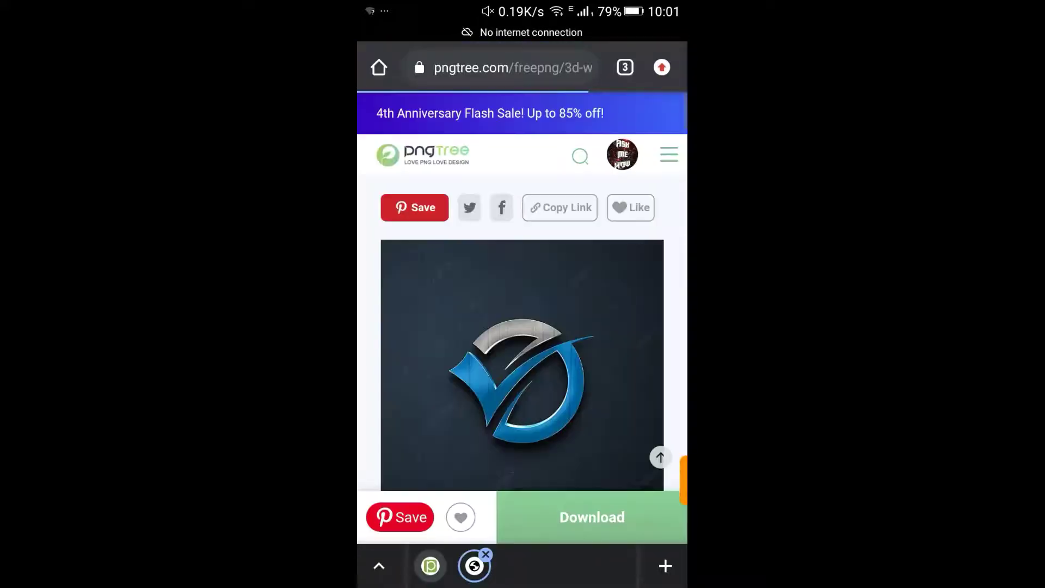
pyautogui.scroll(-2, 621, 293)
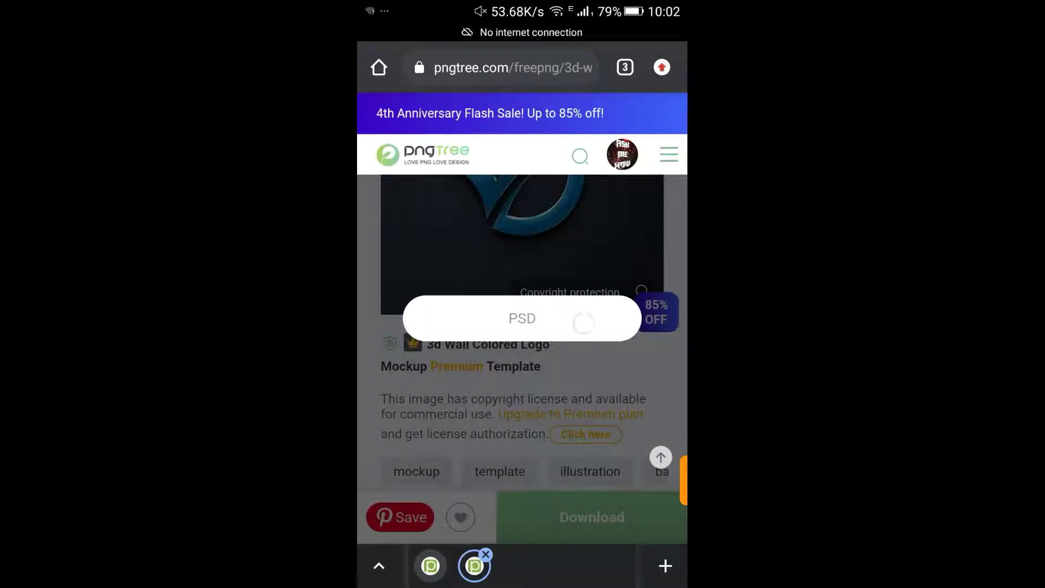
pyautogui.scroll(-1, 521, 315)
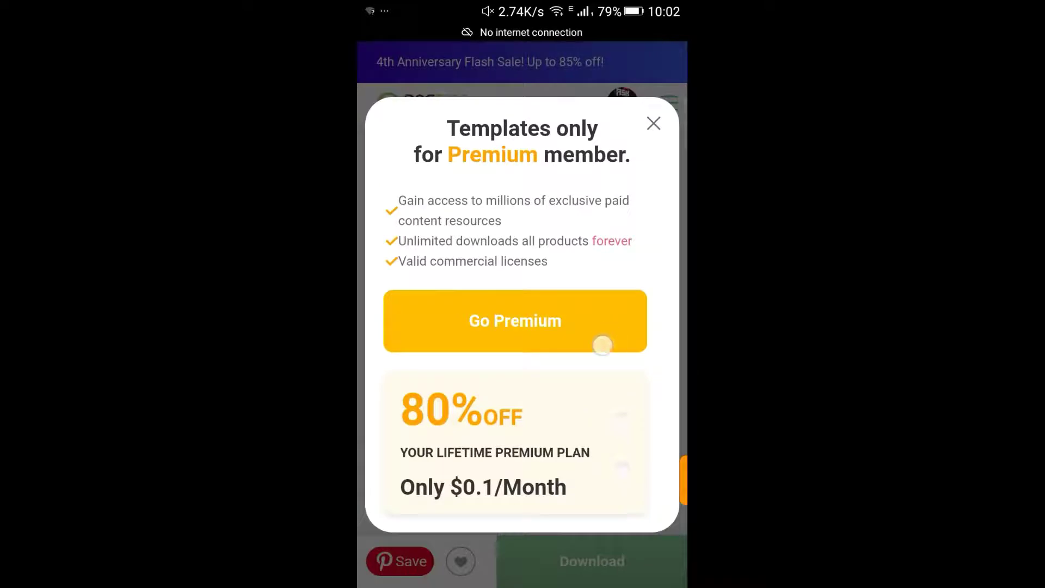
pyautogui.scroll(1, 596, 366)
pyautogui.click(655, 128)
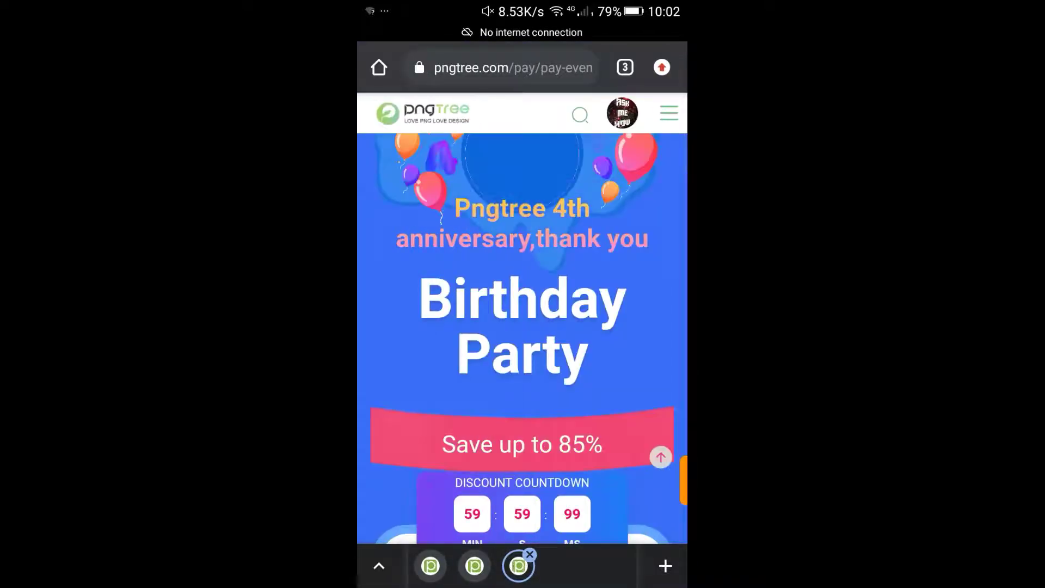
pyautogui.scroll(-1, 634, 312)
pyautogui.scroll(-2, 635, 311)
pyautogui.scroll(-5, 597, 422)
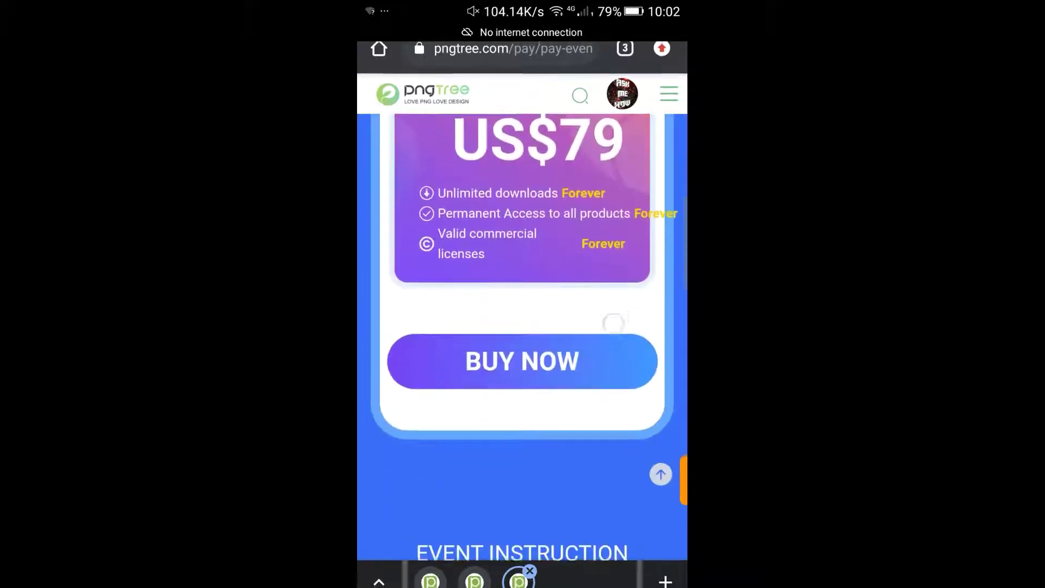
pyautogui.scroll(4, 606, 344)
pyautogui.scroll(5, 579, 411)
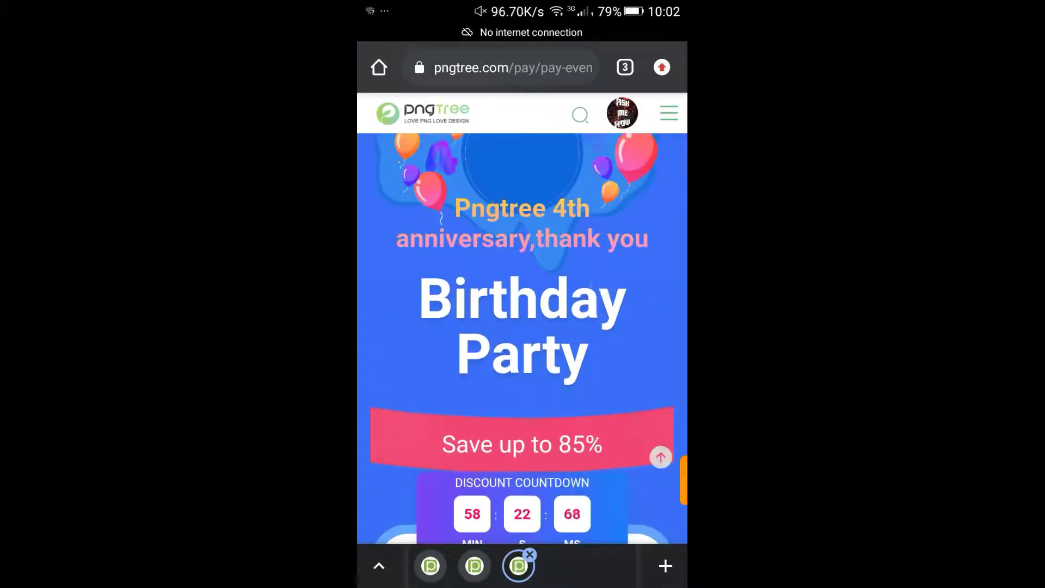
# Step: Close the premium offer tab and notice, returning to the logo mockup results
pyautogui.click(530, 555)
pyautogui.click(653, 127)
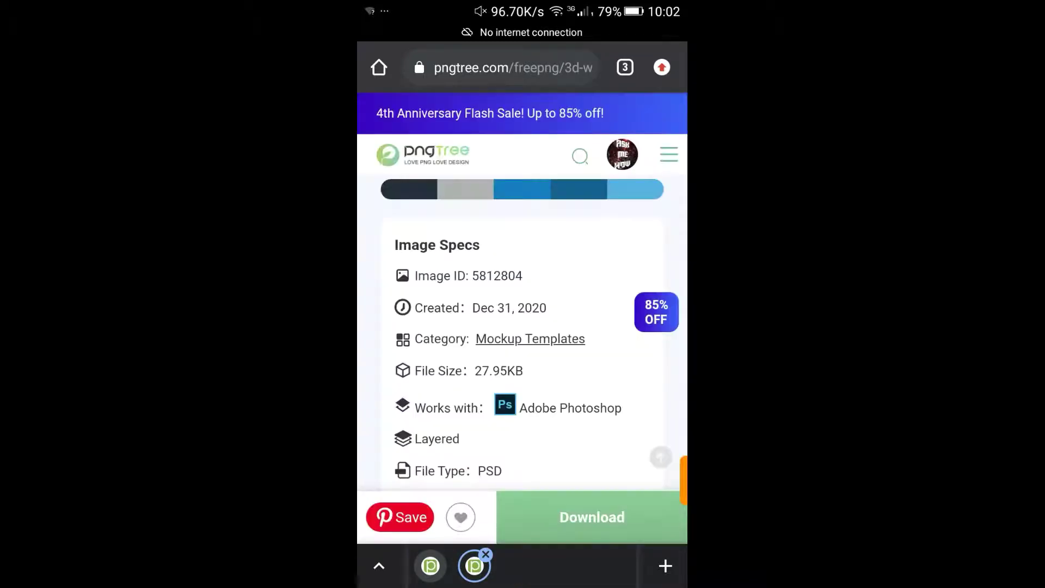
pyautogui.scroll(-3, 578, 431)
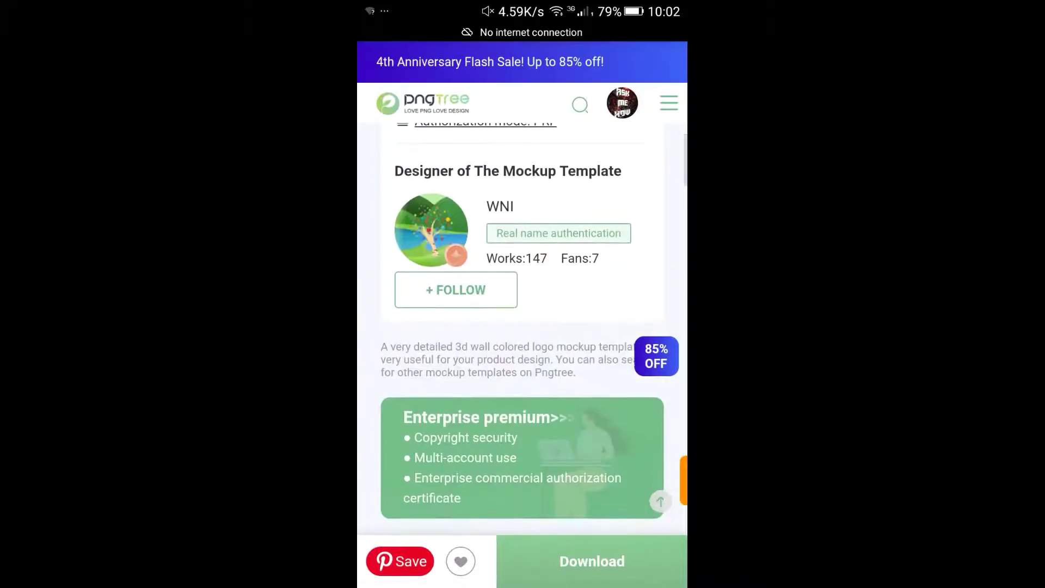
pyautogui.hotkey('alt', 'Left')
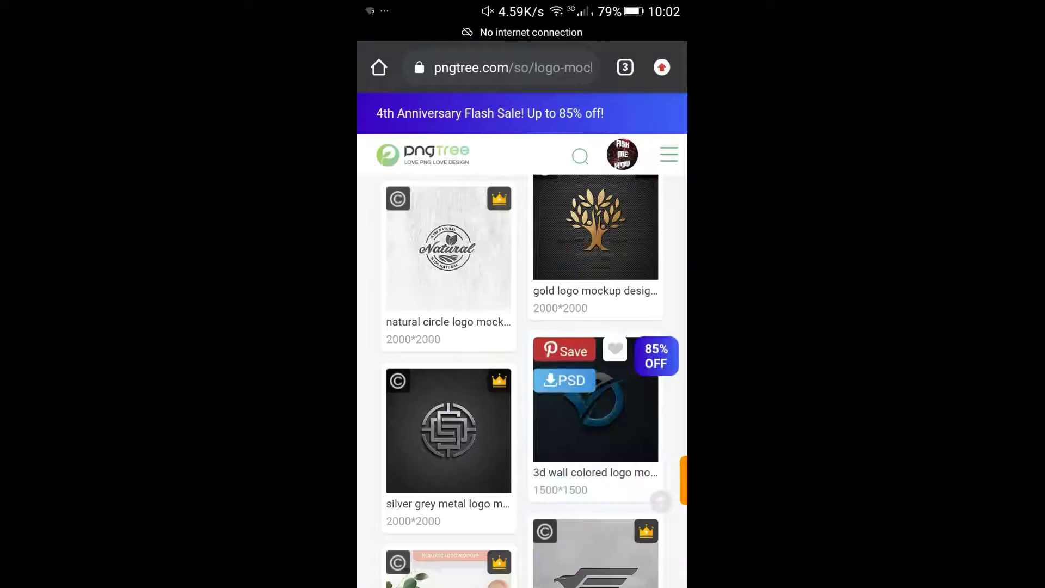
pyautogui.scroll(-10, 594, 368)
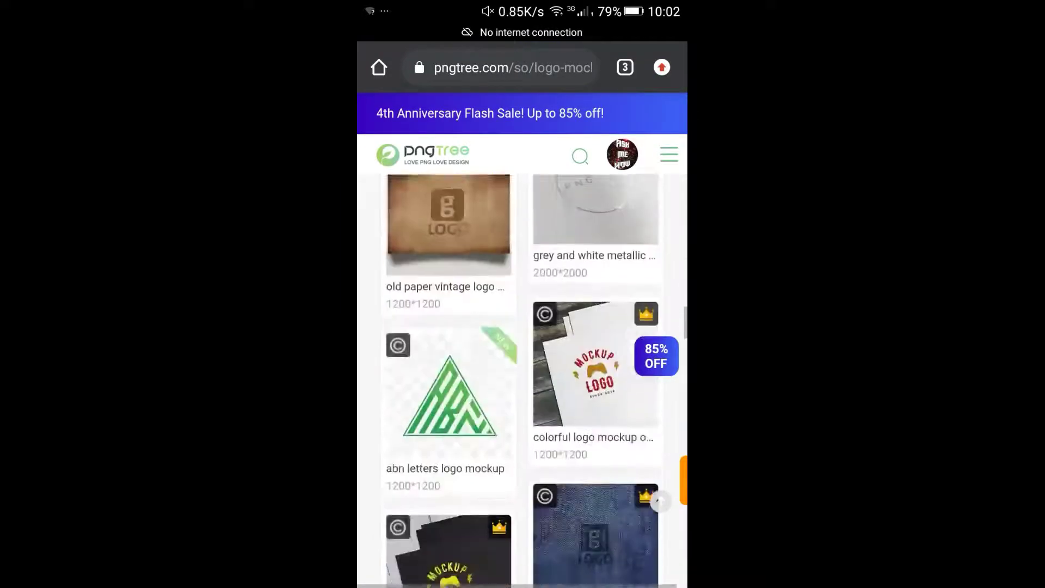
pyautogui.scroll(-2, 522, 368)
pyautogui.scroll(-2, 522, 367)
pyautogui.scroll(-2, 523, 368)
pyautogui.scroll(2, 522, 368)
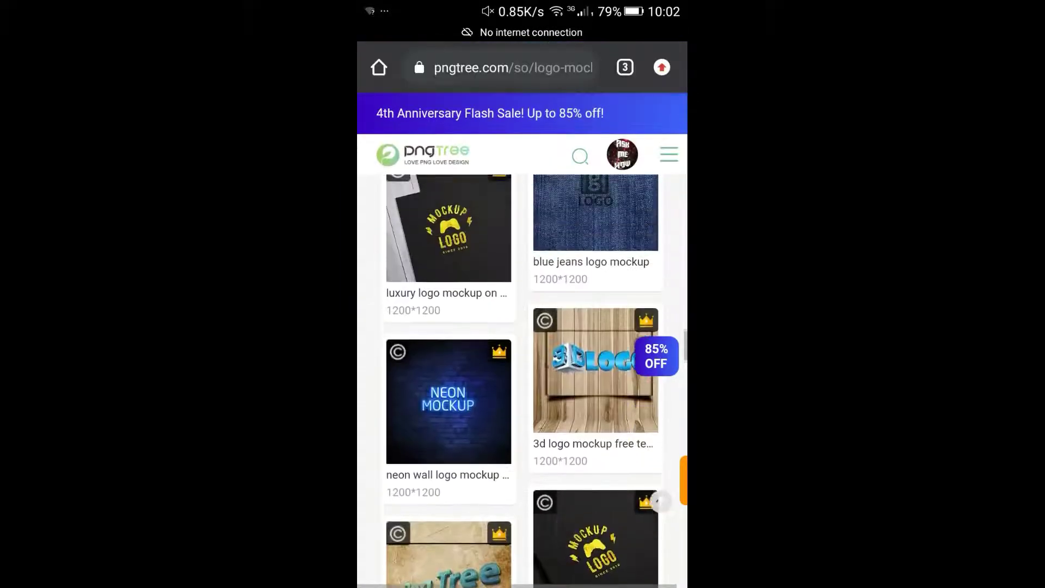
pyautogui.scroll(-10, 523, 368)
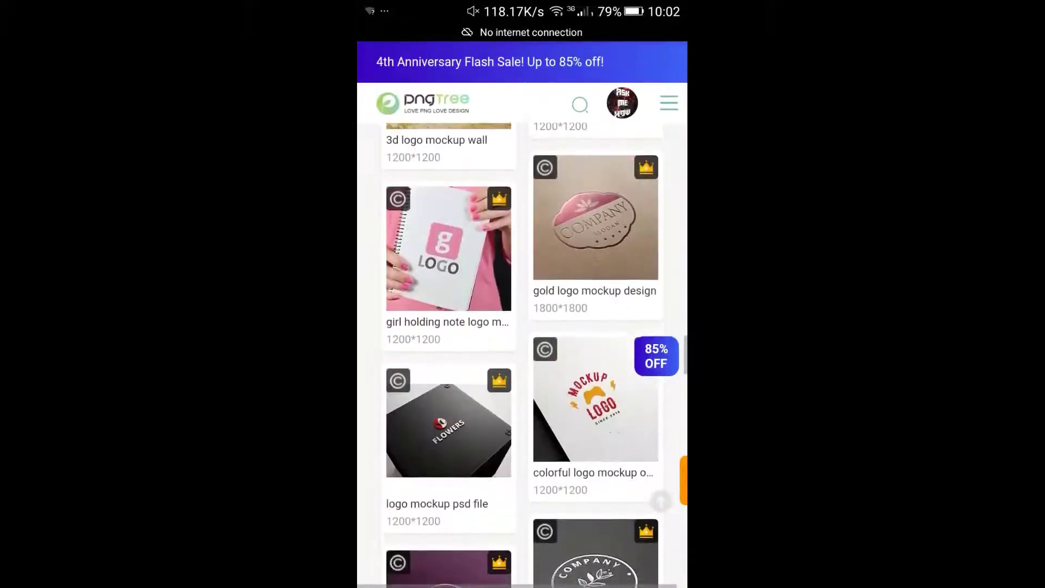
pyautogui.scroll(-2, 609, 368)
pyautogui.scroll(-2, 609, 368)
pyautogui.scroll(-2, 611, 372)
pyautogui.scroll(-3, 523, 367)
pyautogui.scroll(-2, 523, 368)
pyautogui.scroll(-2, 523, 367)
pyautogui.scroll(-3, 522, 368)
pyautogui.scroll(-2, 523, 367)
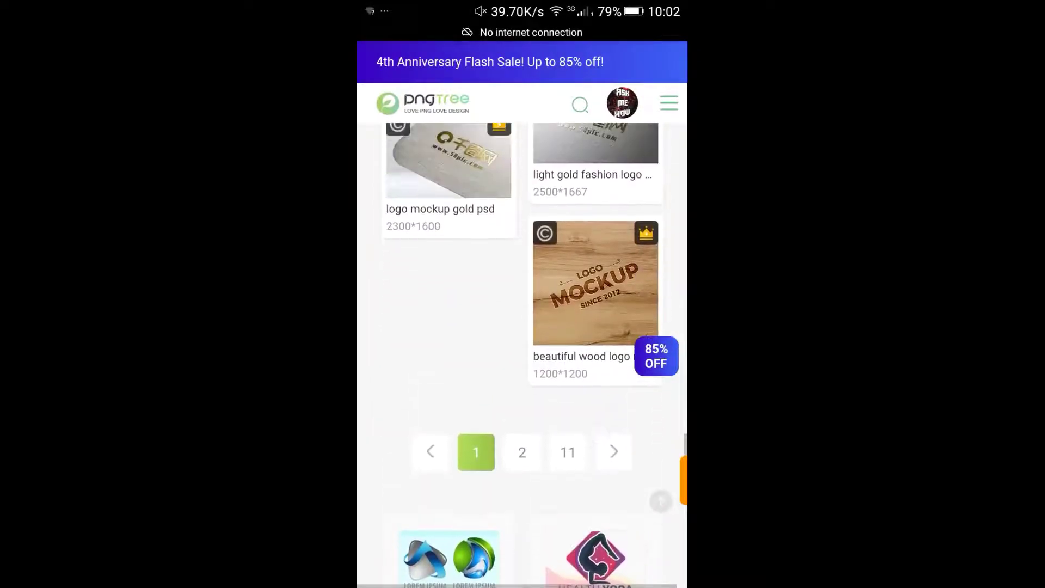
# Step: Load results page 2, start the wood logo mockup download and dismiss its PSD prompt
pyautogui.click(521, 452)
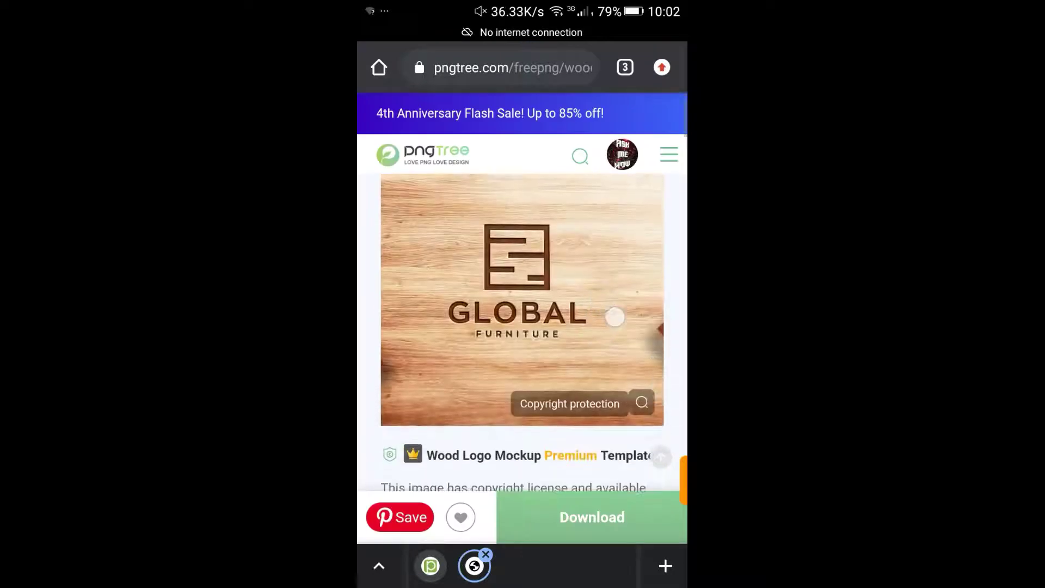
pyautogui.click(591, 516)
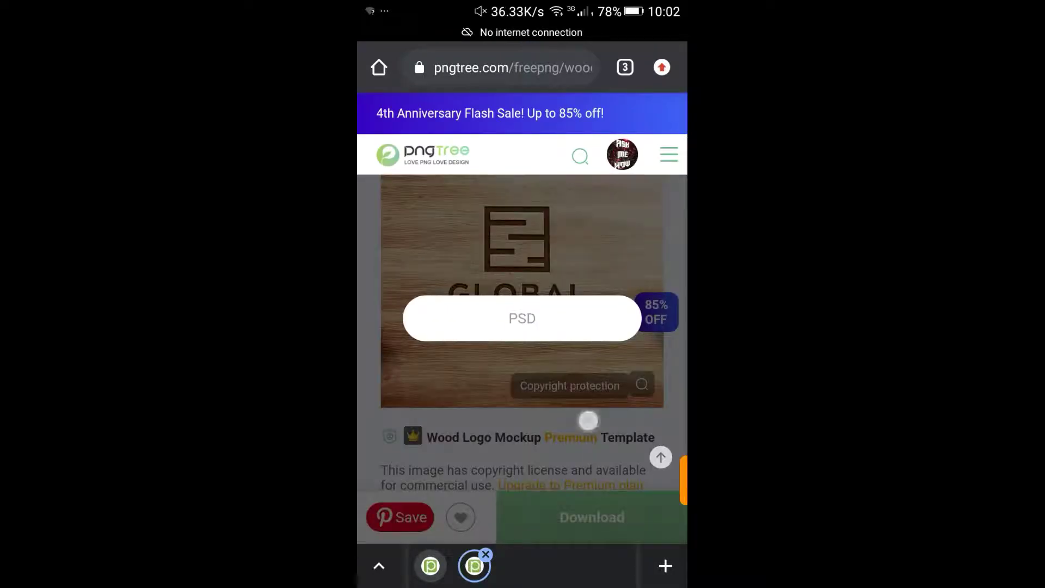
pyautogui.click(588, 420)
# Step: Run a Google search for 'Logo Mockup'
pyautogui.click(534, 68)
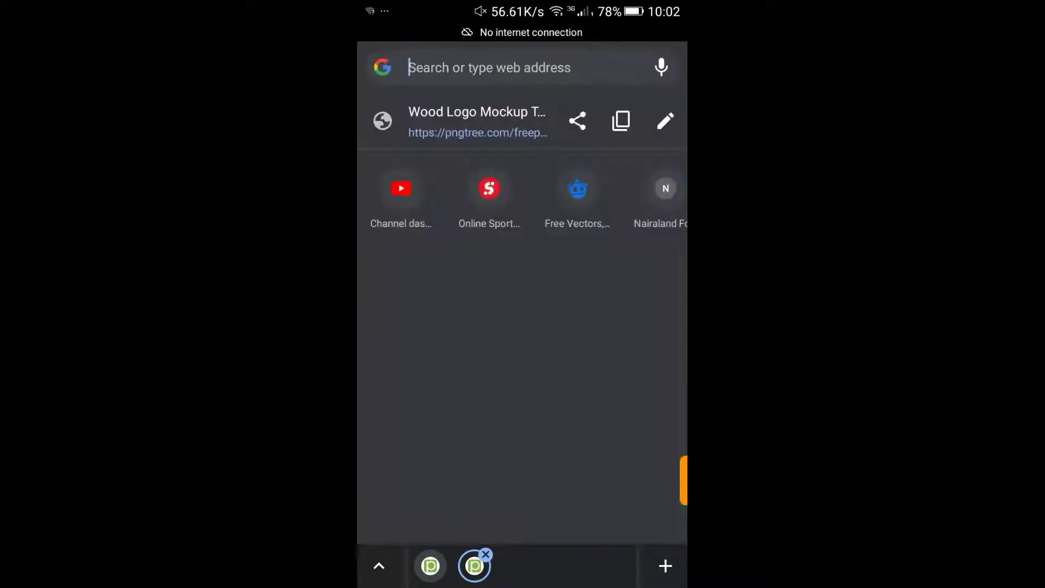
pyautogui.write('logo')
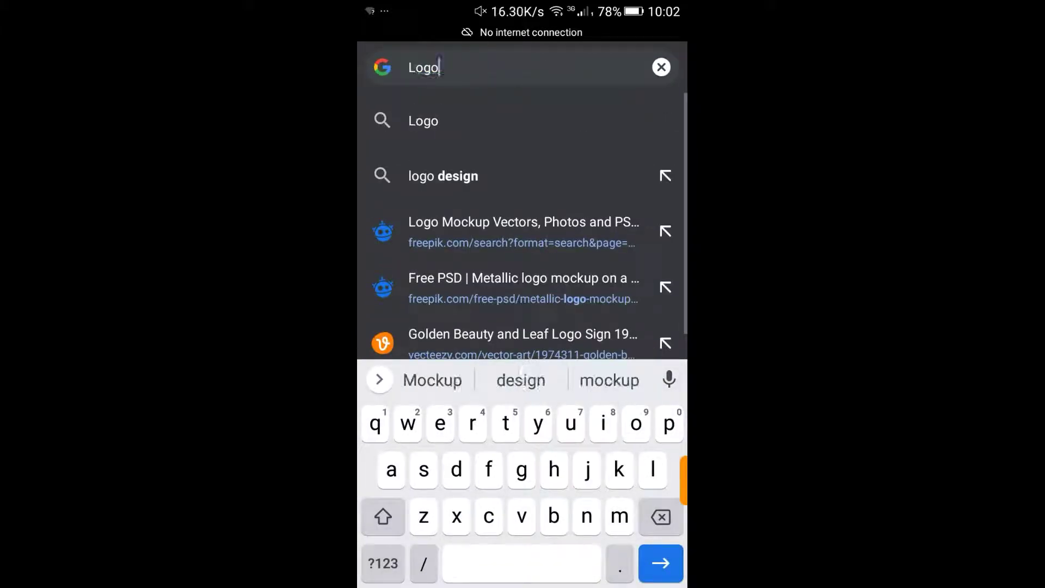
pyautogui.click(432, 380)
pyautogui.click(556, 115)
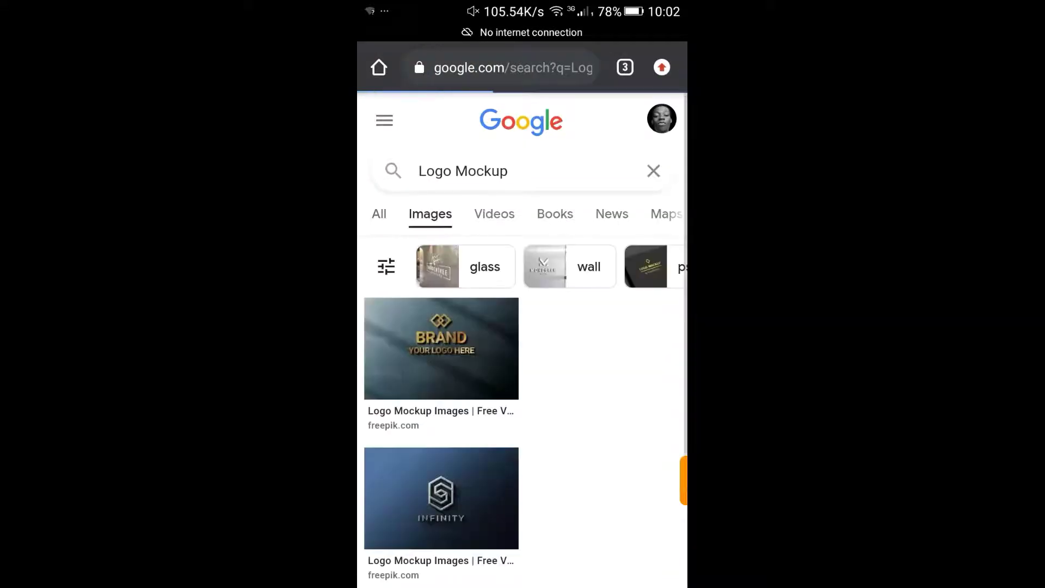
pyautogui.scroll(-5, 523, 327)
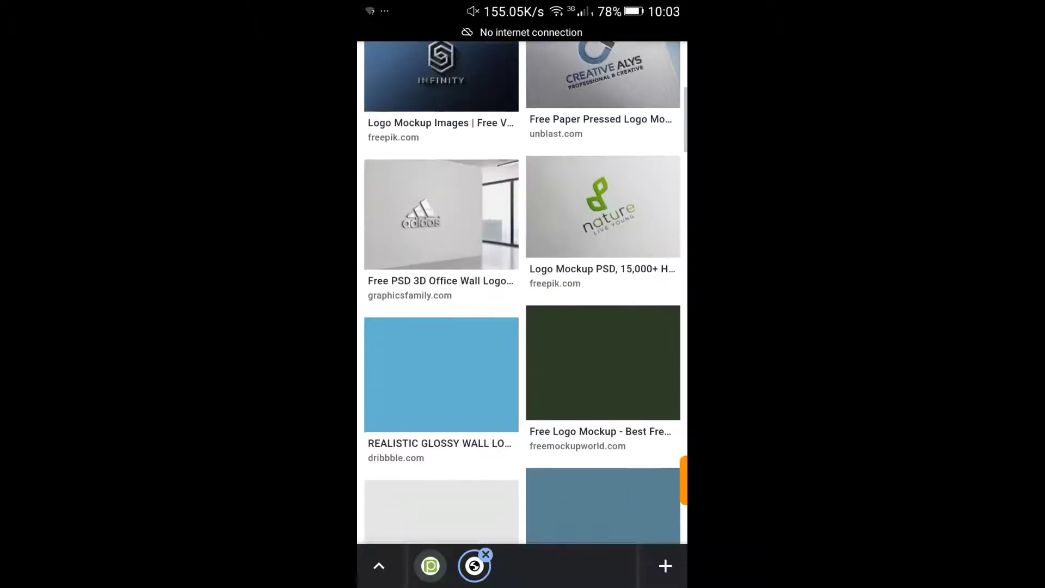
pyautogui.scroll(-2, 593, 411)
pyautogui.scroll(1, 522, 326)
pyautogui.scroll(4, 523, 327)
pyautogui.scroll(2, 522, 367)
pyautogui.scroll(-10, 602, 346)
pyautogui.scroll(-3, 523, 327)
pyautogui.scroll(-1, 522, 327)
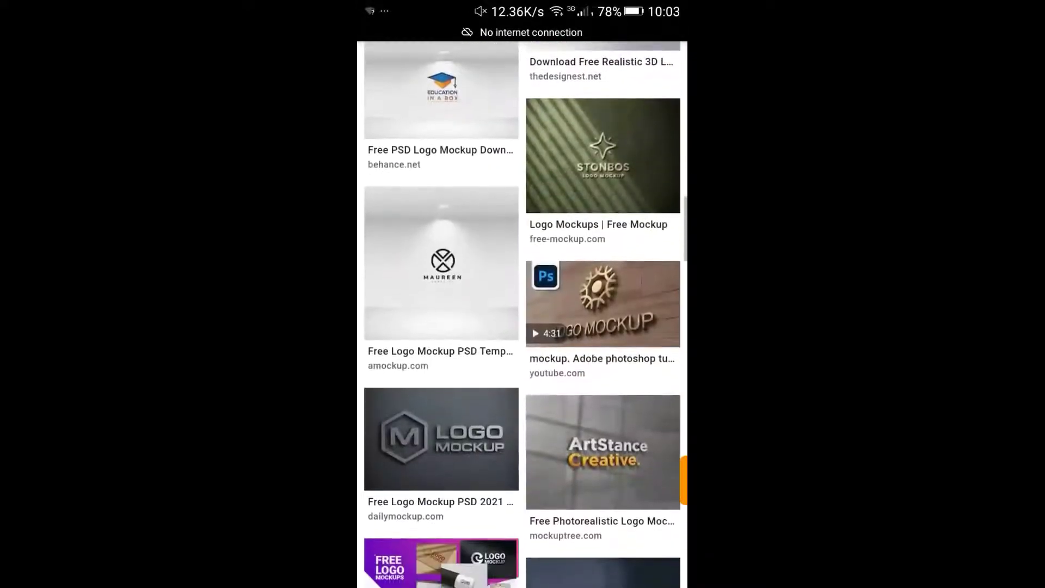
pyautogui.scroll(-1, 522, 327)
pyautogui.scroll(-1, 522, 327)
pyautogui.scroll(-1, 651, 286)
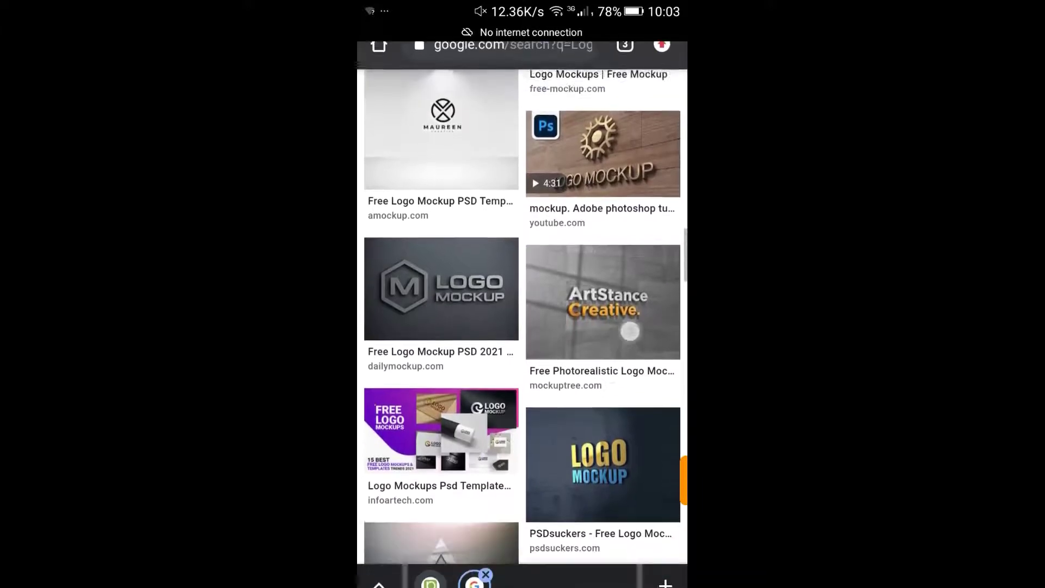
pyautogui.scroll(-1, 602, 326)
# Step: Preview the PSDsuckers Logo Mockup result and visit its source page on psdsuckers.com
pyautogui.click(603, 337)
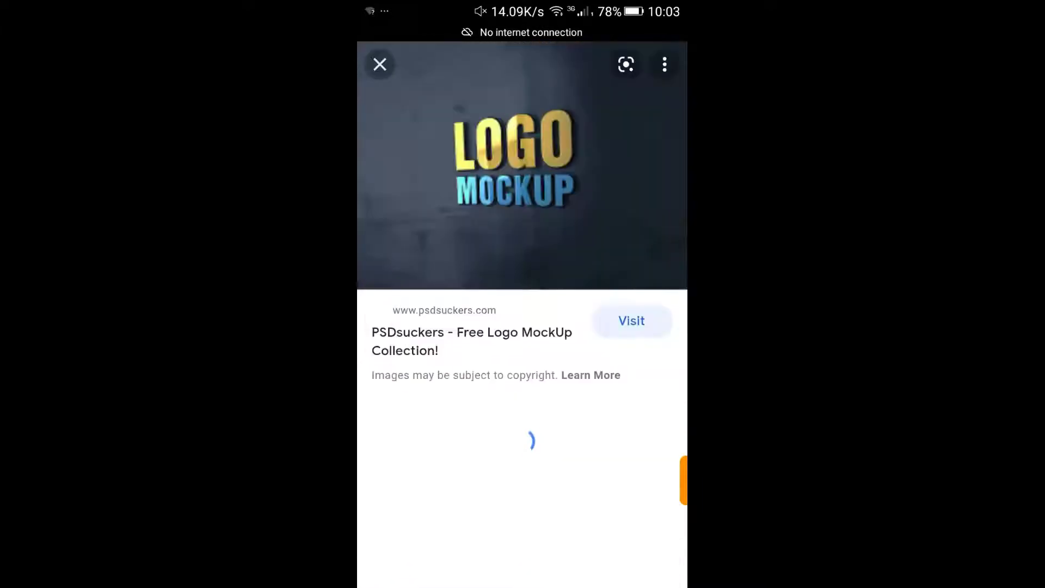
pyautogui.click(523, 164)
pyautogui.scroll(1, 523, 327)
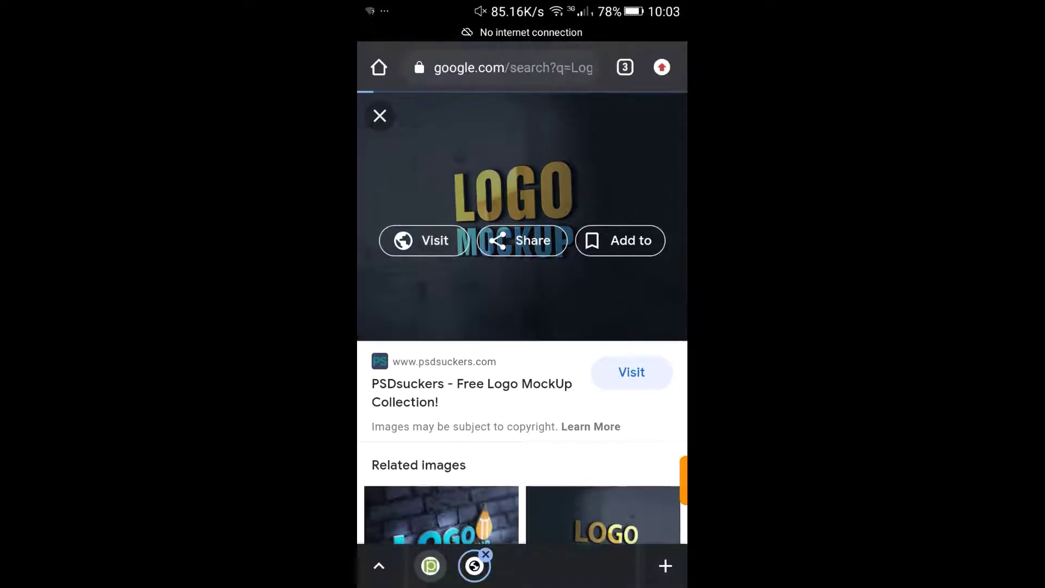
pyautogui.click(632, 371)
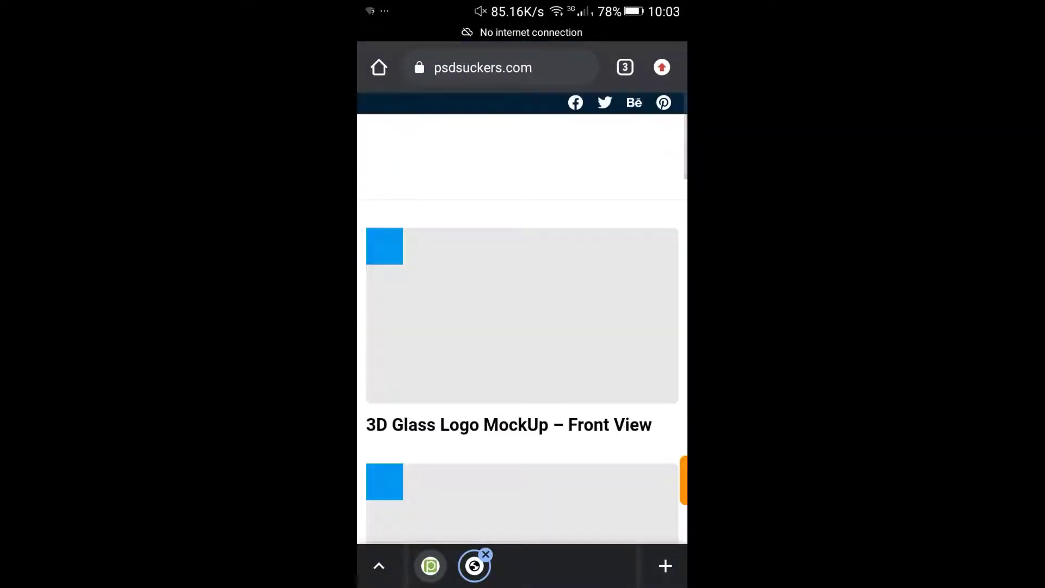
pyautogui.scroll(-5, 613, 394)
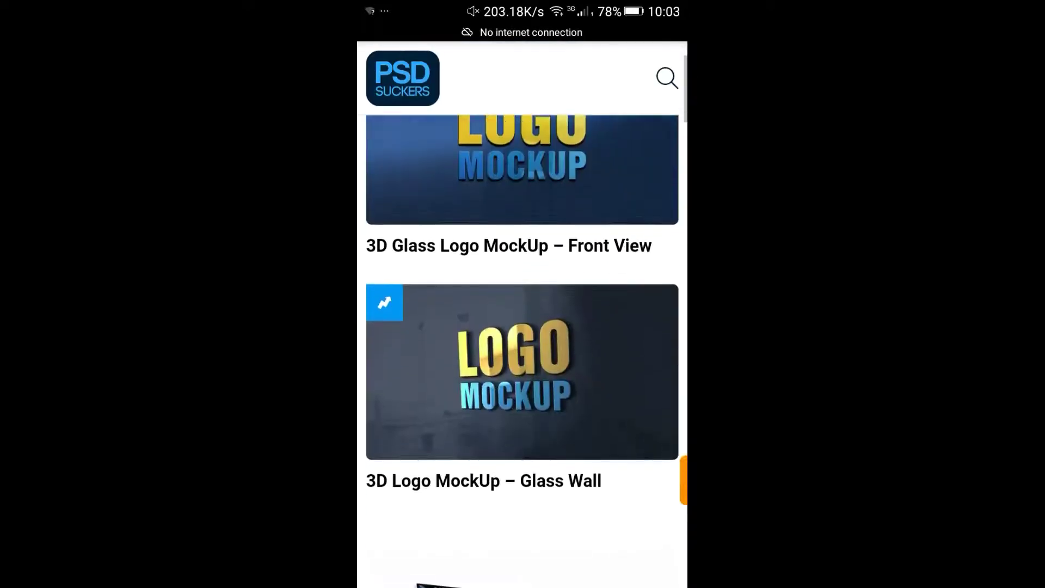
# Step: Open the 3D Logo MockUp – Glass Wall image in a new tab
pyautogui.rightClick(599, 291)
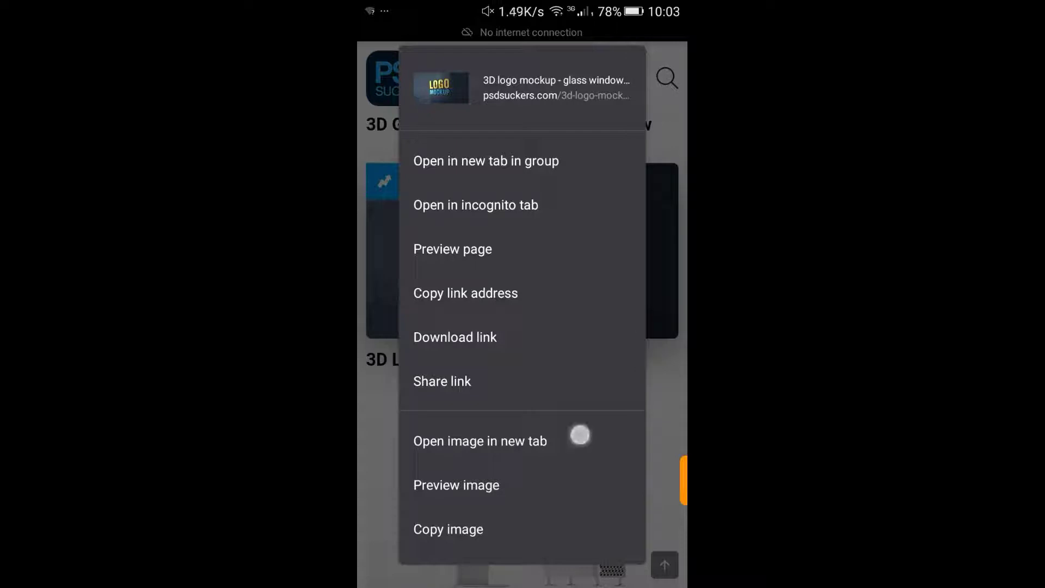
pyautogui.click(579, 435)
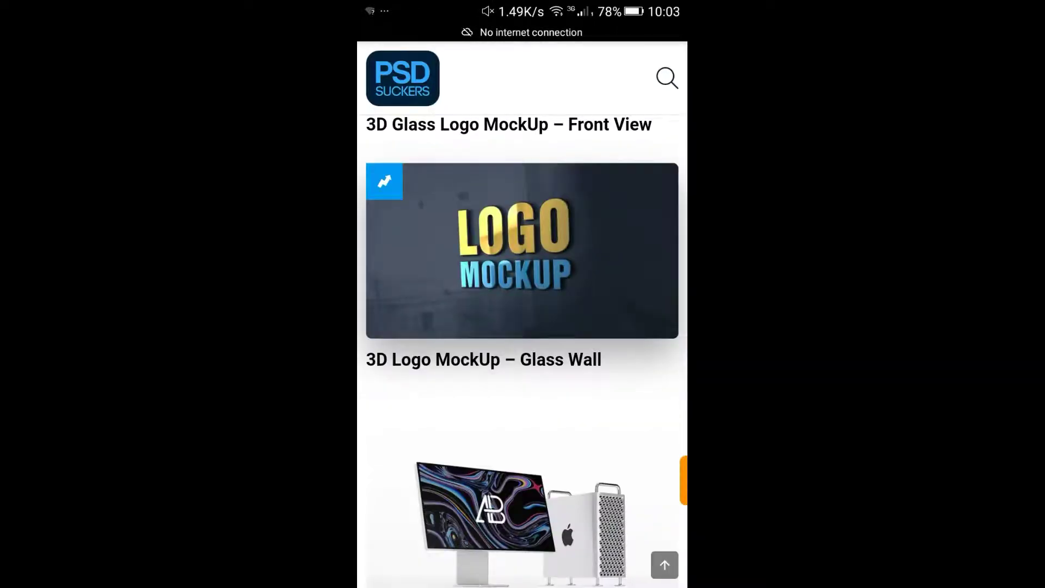
pyautogui.scroll(-3, 523, 326)
pyautogui.scroll(5, 522, 326)
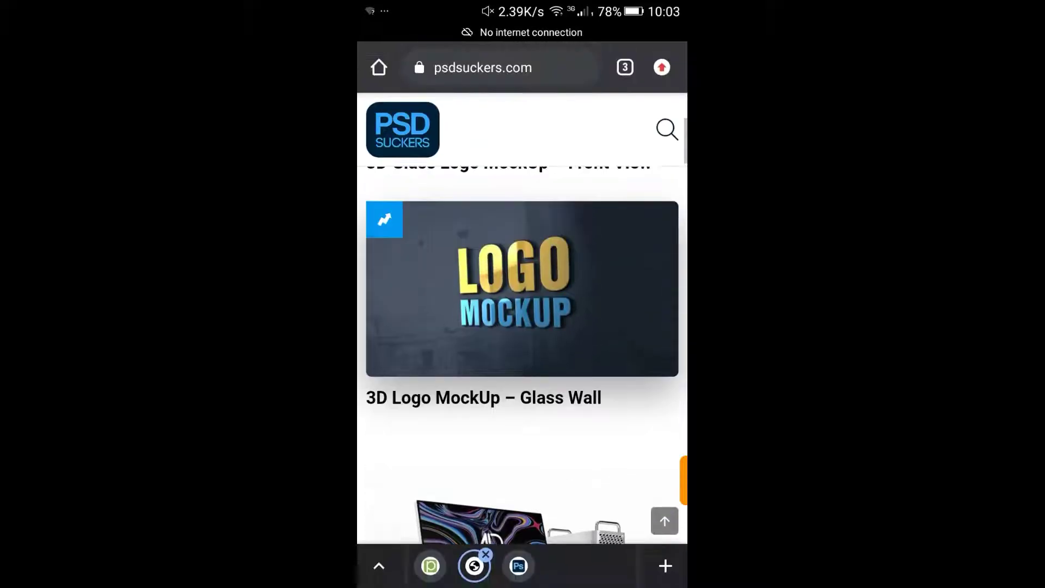
pyautogui.moveTo(581, 437); pyautogui.dragTo(587, 366)
pyautogui.scroll(3, 587, 365)
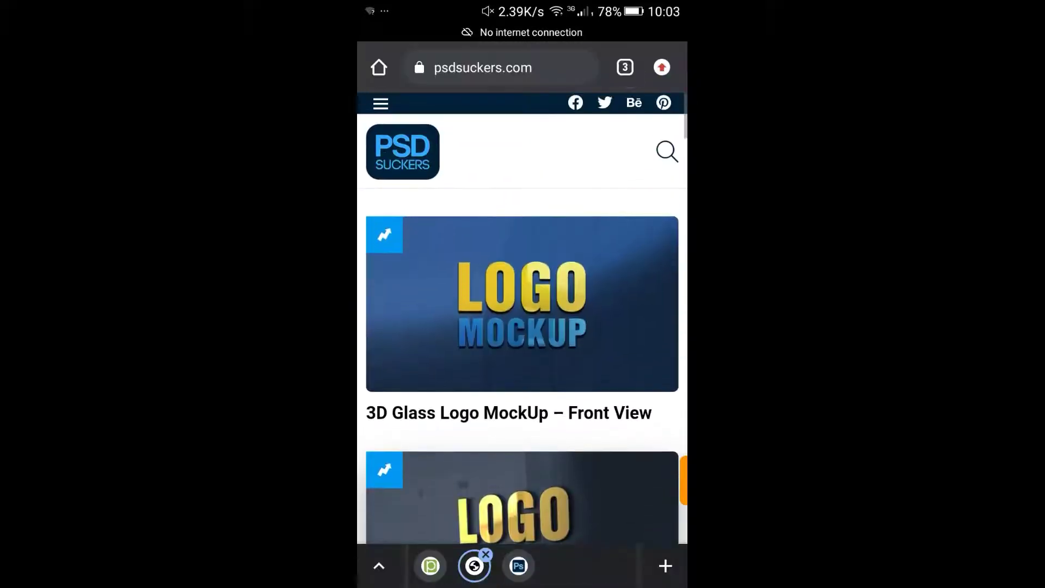
# Step: Browse the three-tab group, visiting the pngtree Logo Mockup tab and reopening the group
pyautogui.click(625, 66)
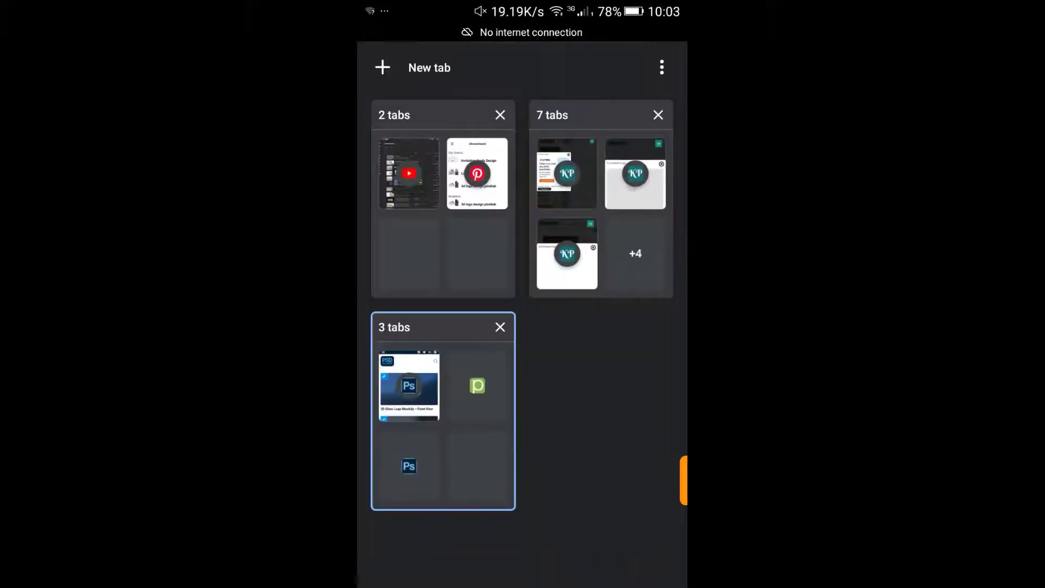
pyautogui.click(486, 433)
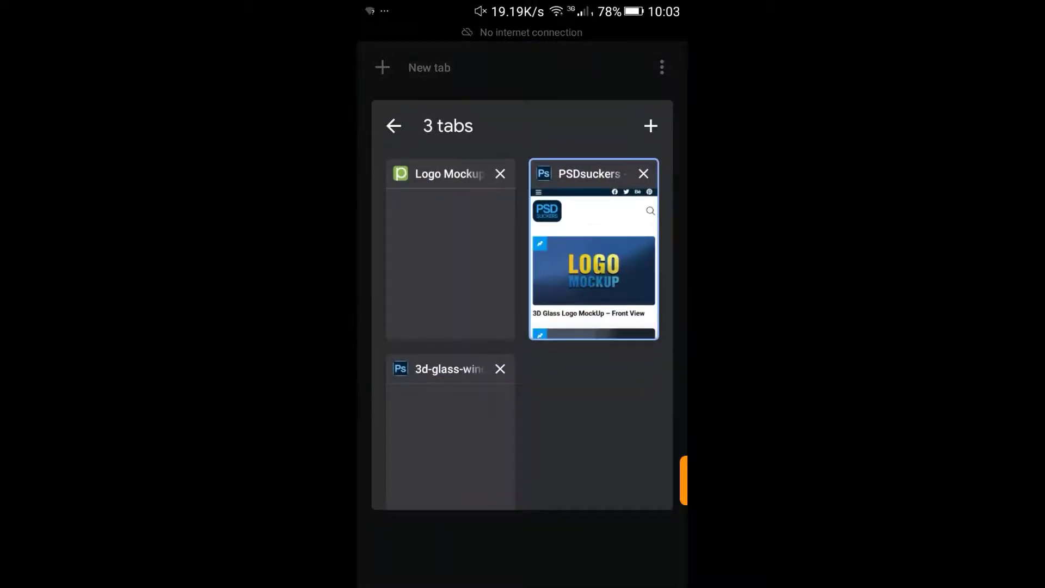
pyautogui.click(468, 299)
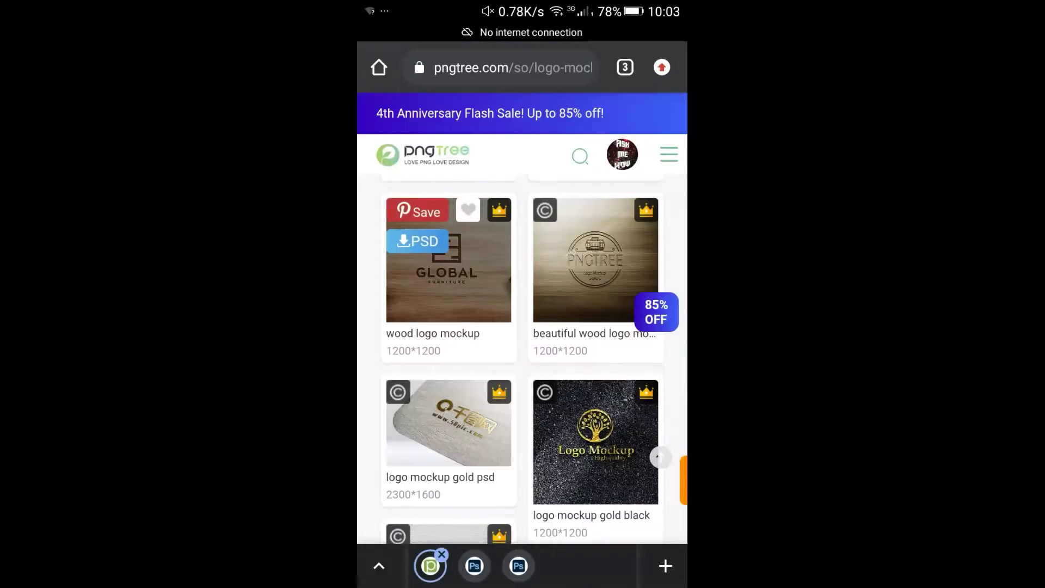
pyautogui.click(624, 67)
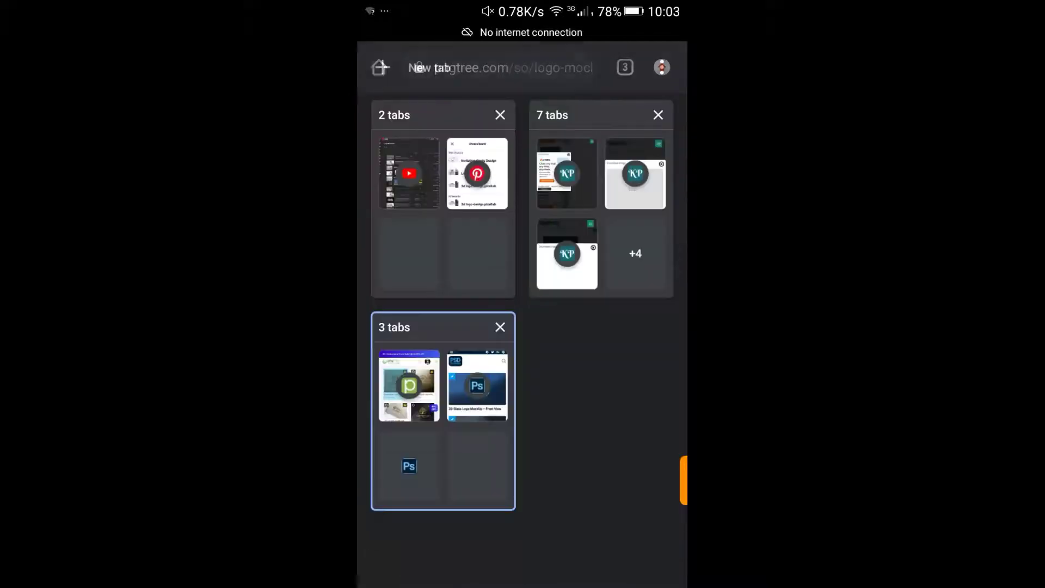
pyautogui.click(484, 419)
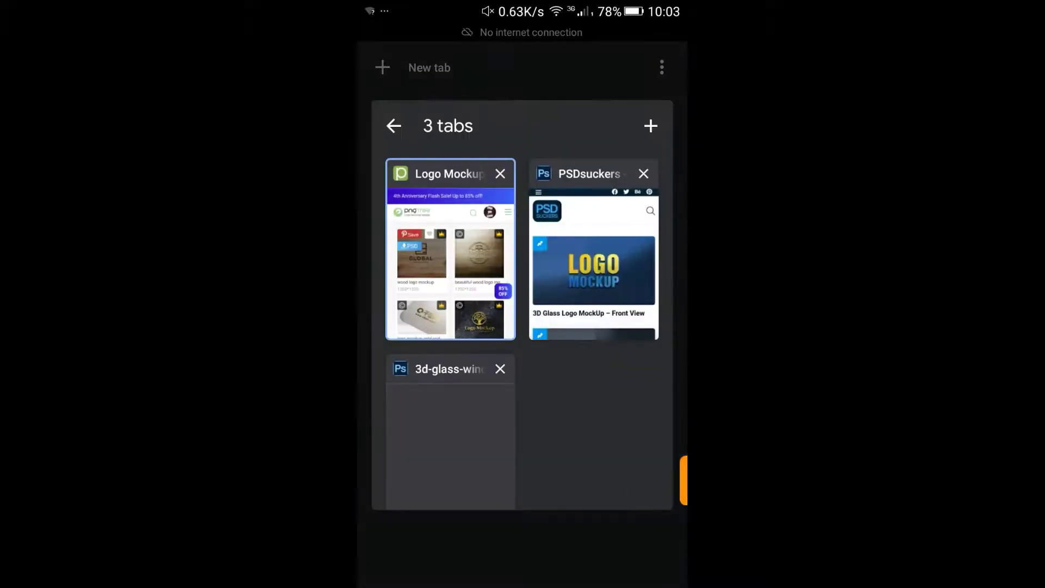
# Step: Download the glass-window mockup image from its tab, then close that tab
pyautogui.click(450, 433)
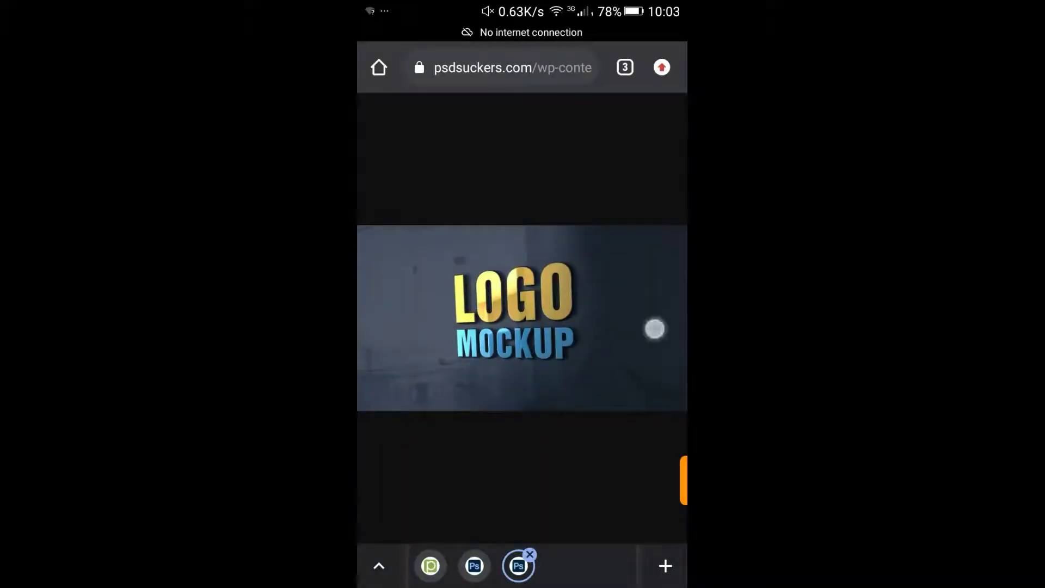
pyautogui.rightClick(654, 328)
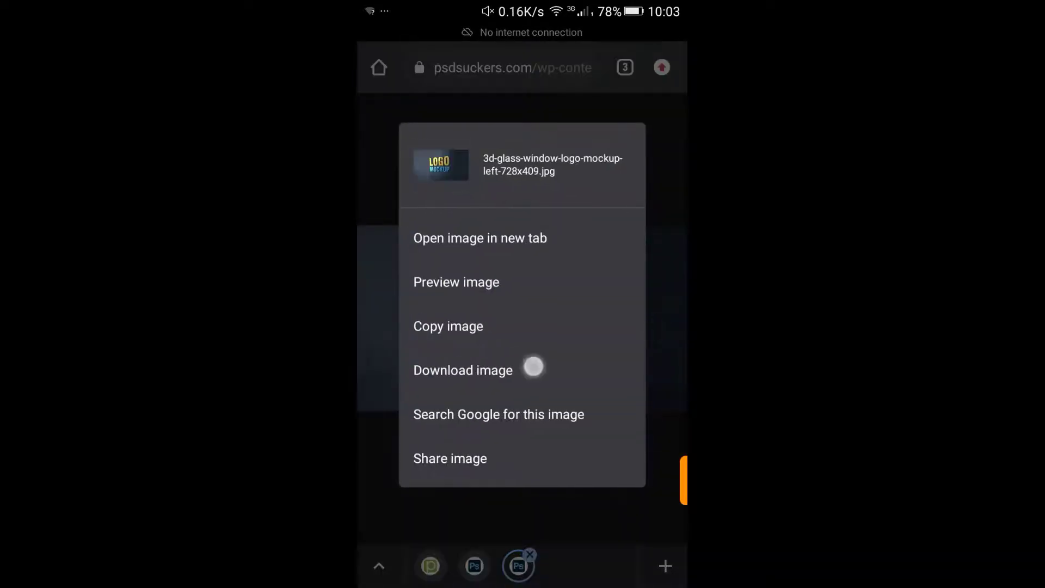
pyautogui.click(532, 368)
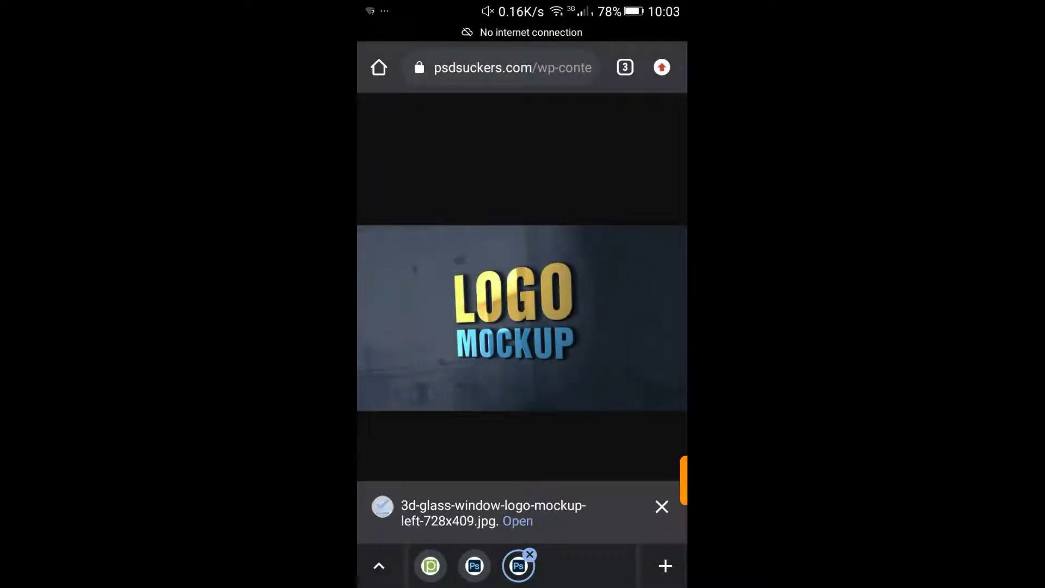
pyautogui.click(530, 555)
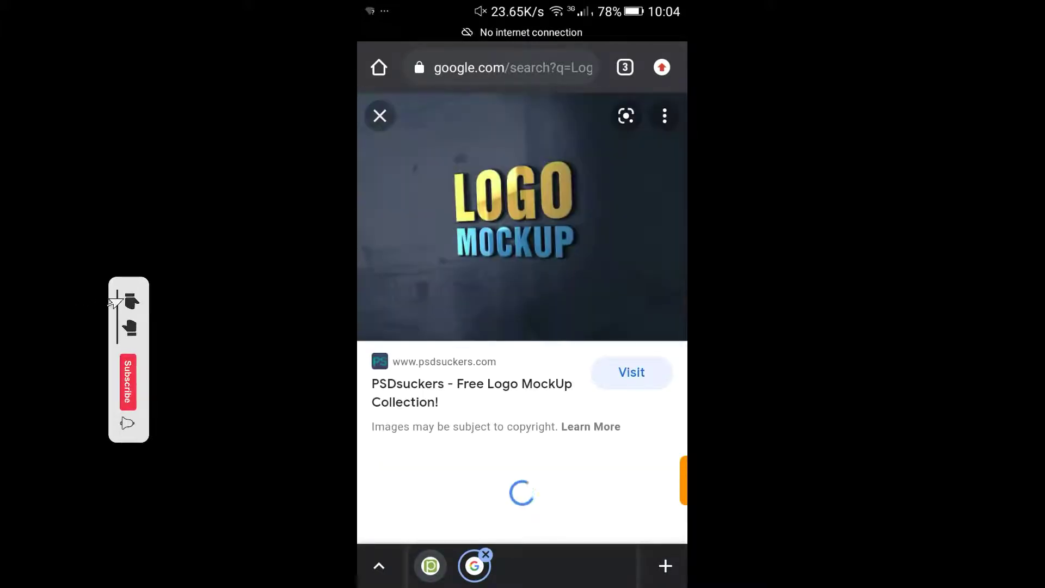
# Step: Leave the Logo Mockup preview, reach the Mockupden source page and download its first wall logo mockup image
pyautogui.hotkey('alt', 'Left')
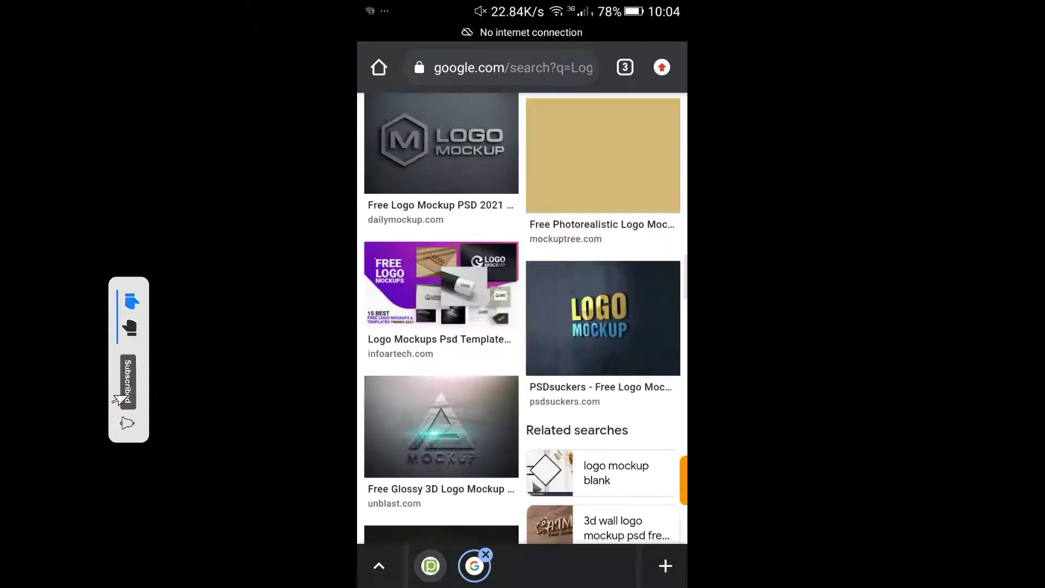
pyautogui.scroll(-5, 523, 327)
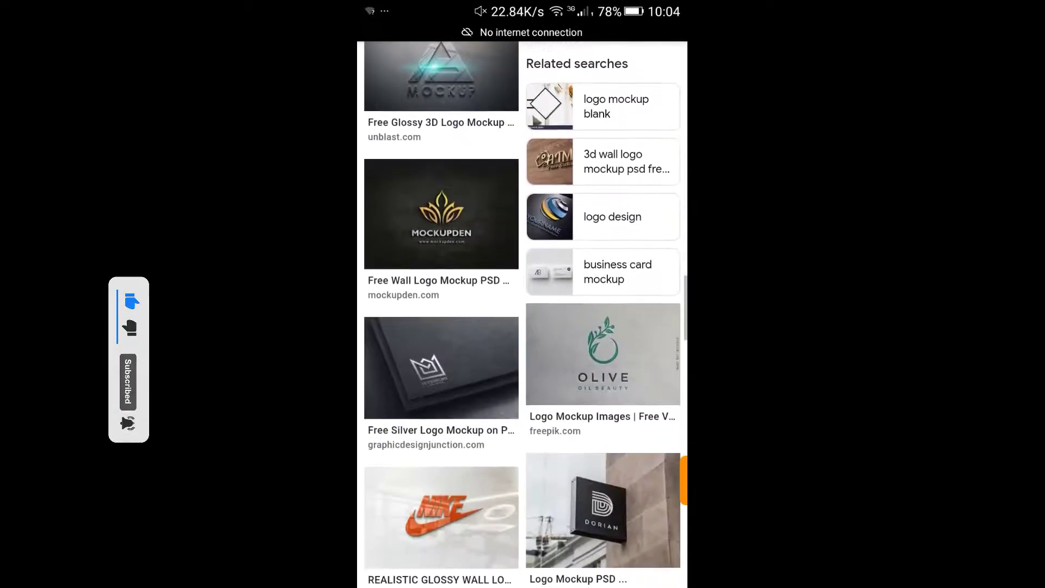
pyautogui.scroll(-1, 608, 457)
pyautogui.click(441, 175)
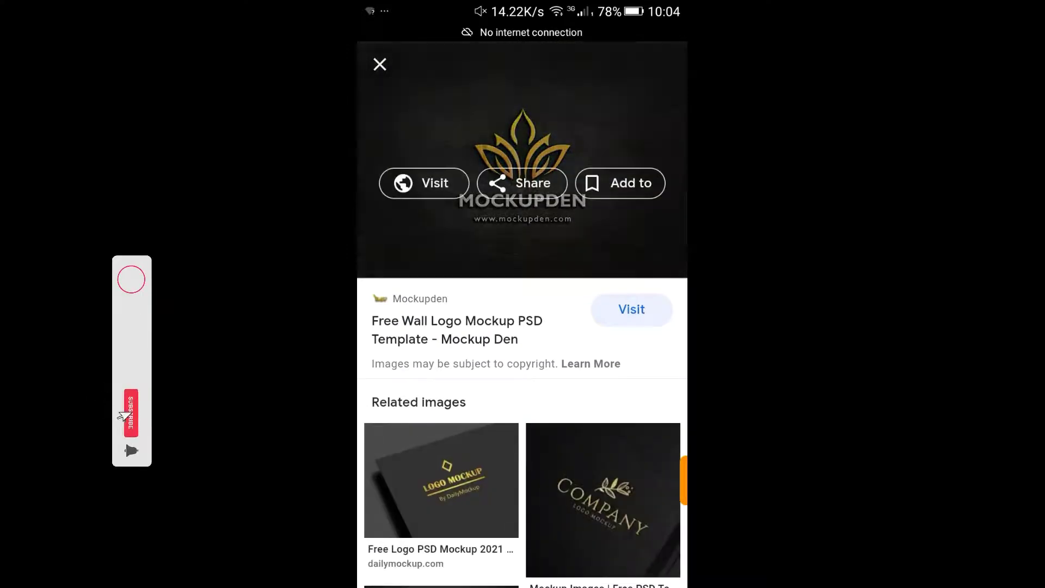
pyautogui.scroll(1, 437, 176)
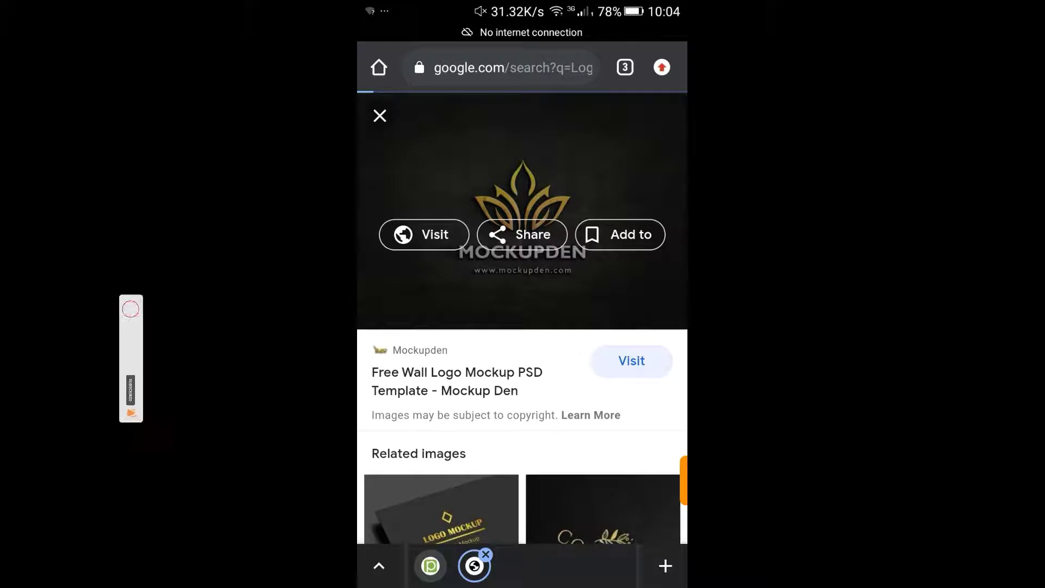
pyautogui.click(434, 242)
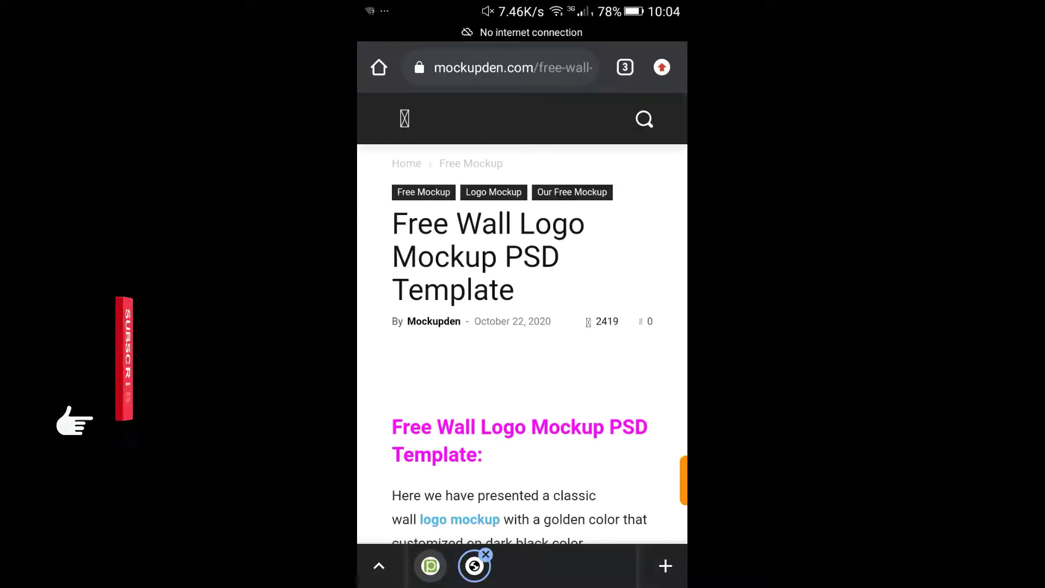
pyautogui.scroll(-10, 523, 327)
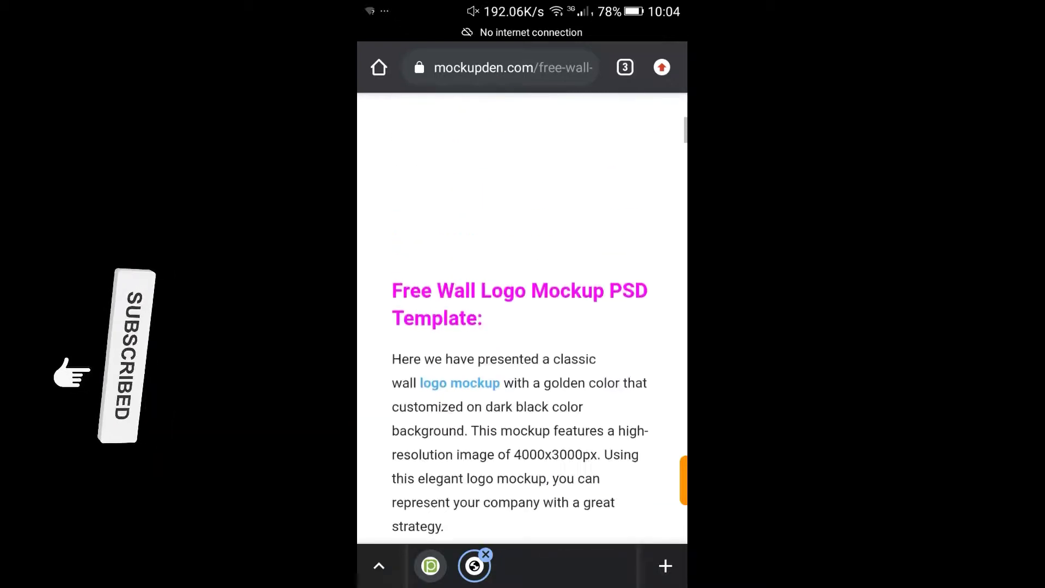
pyautogui.scroll(-5, 522, 367)
pyautogui.click(616, 242)
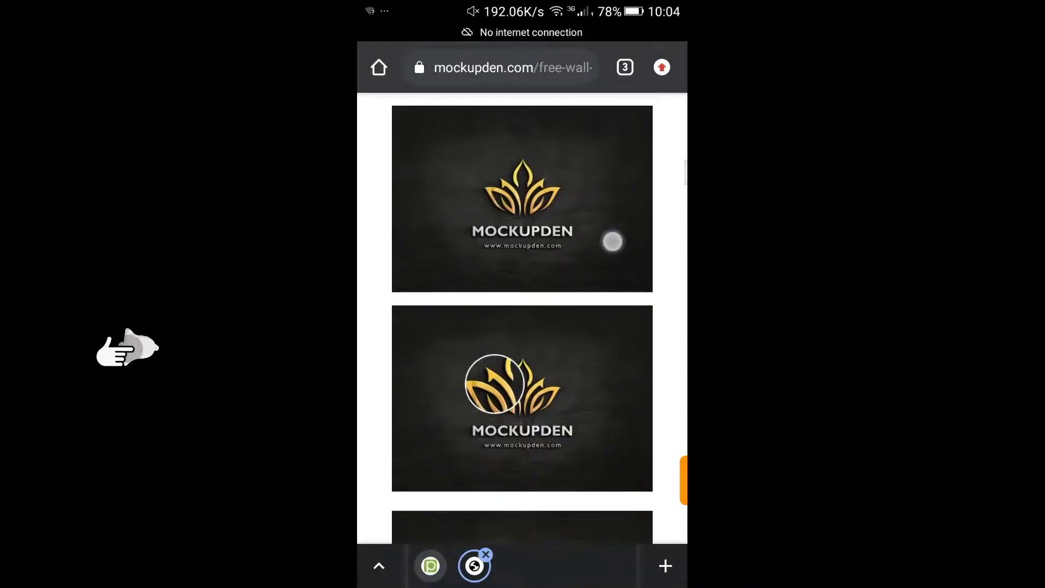
pyautogui.click(514, 370)
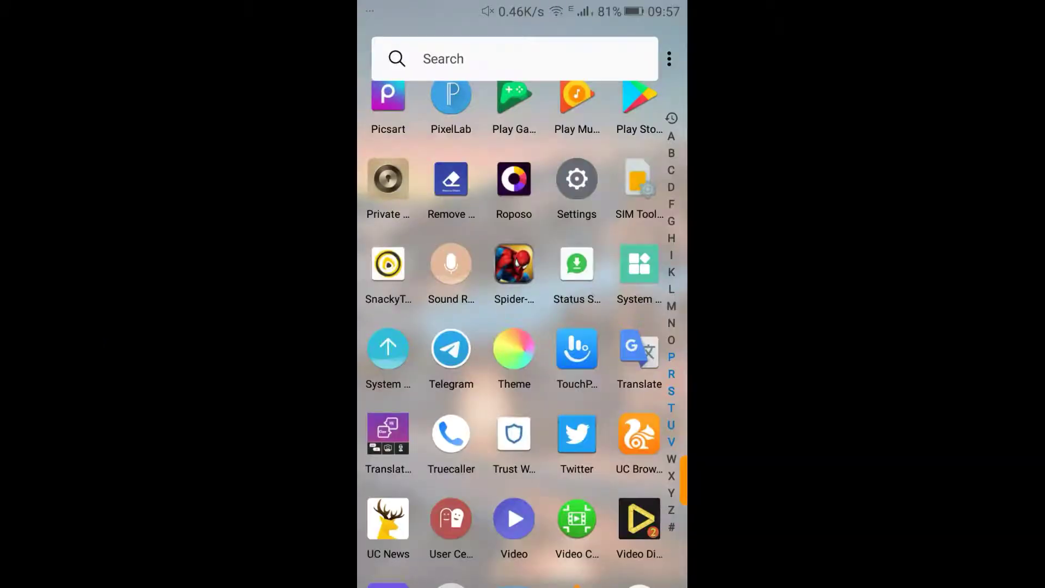
# Step: Search Play Store for 'remove unwanted object' and launch the installed BG.Studio app
pyautogui.click(637, 96)
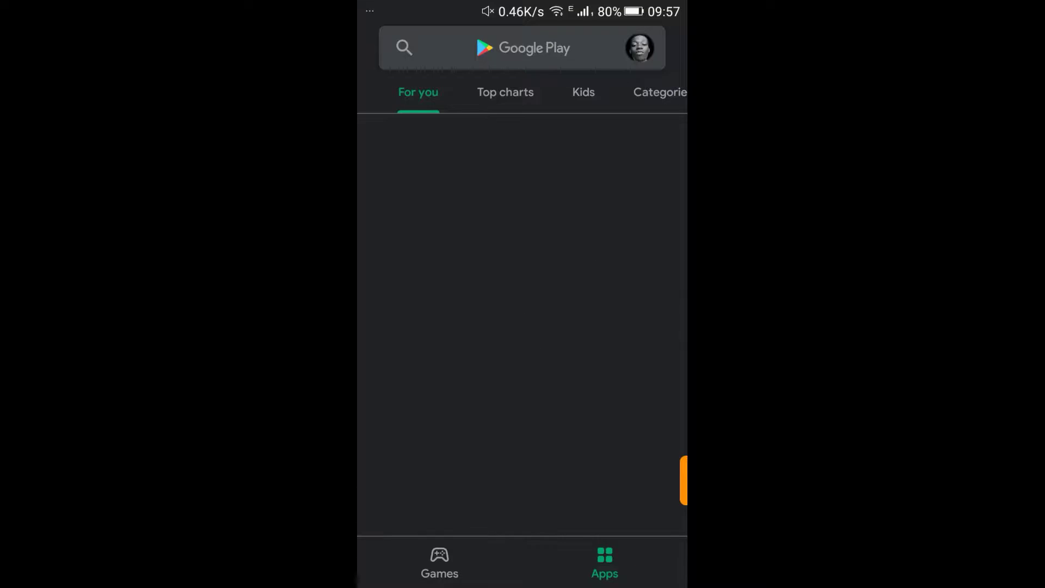
pyautogui.click(541, 46)
pyautogui.click(577, 97)
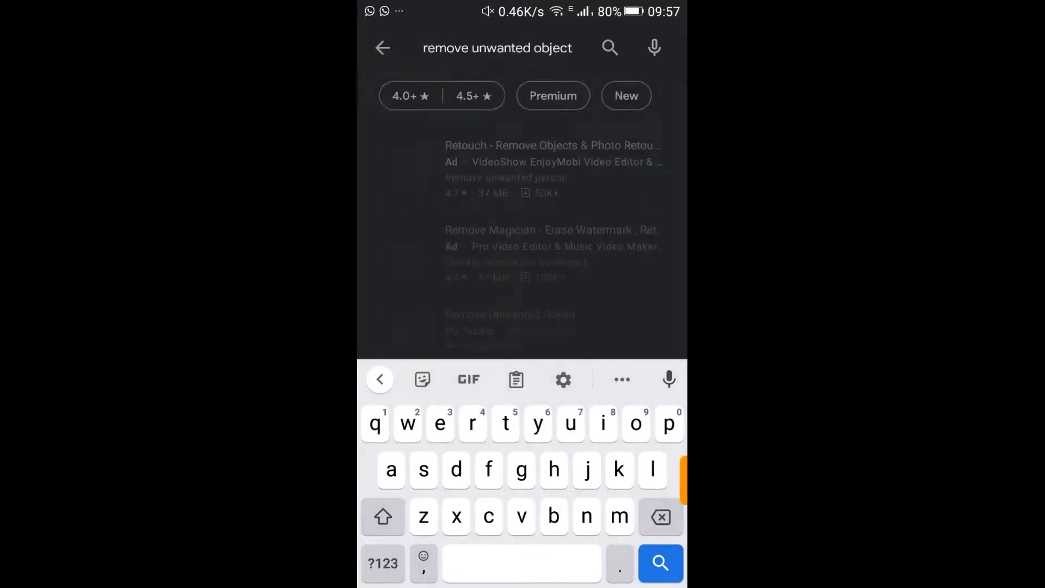
pyautogui.click(565, 332)
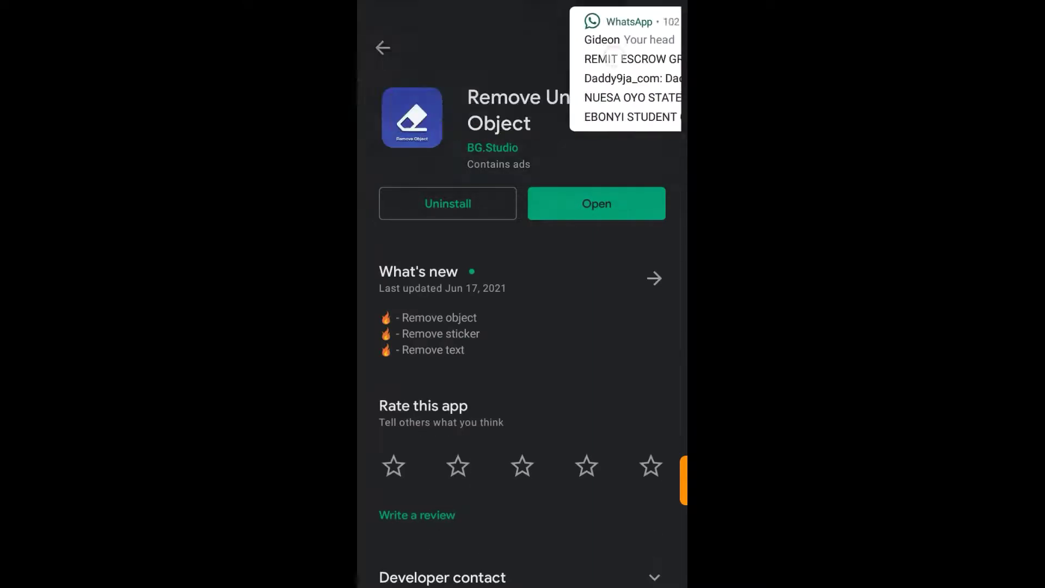
pyautogui.moveTo(581, 412)
pyautogui.mouseDown()
pyautogui.moveTo(597, 259)
pyautogui.moveTo(597, 425)
pyautogui.mouseUp()
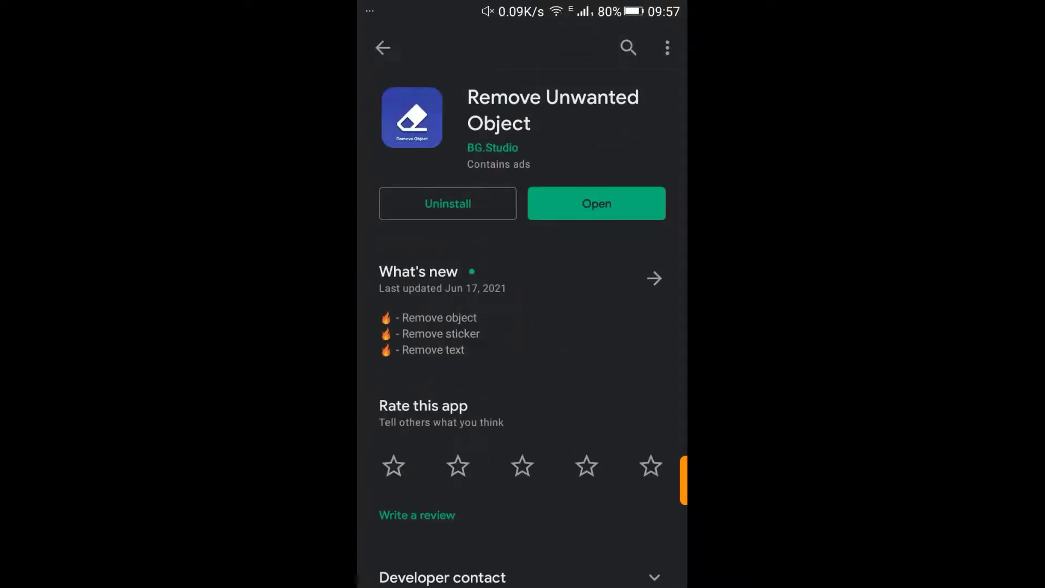
pyautogui.moveTo(571, 470)
pyautogui.mouseDown()
pyautogui.moveTo(572, 372)
pyautogui.moveTo(562, 427)
pyautogui.mouseUp()
pyautogui.click(629, 204)
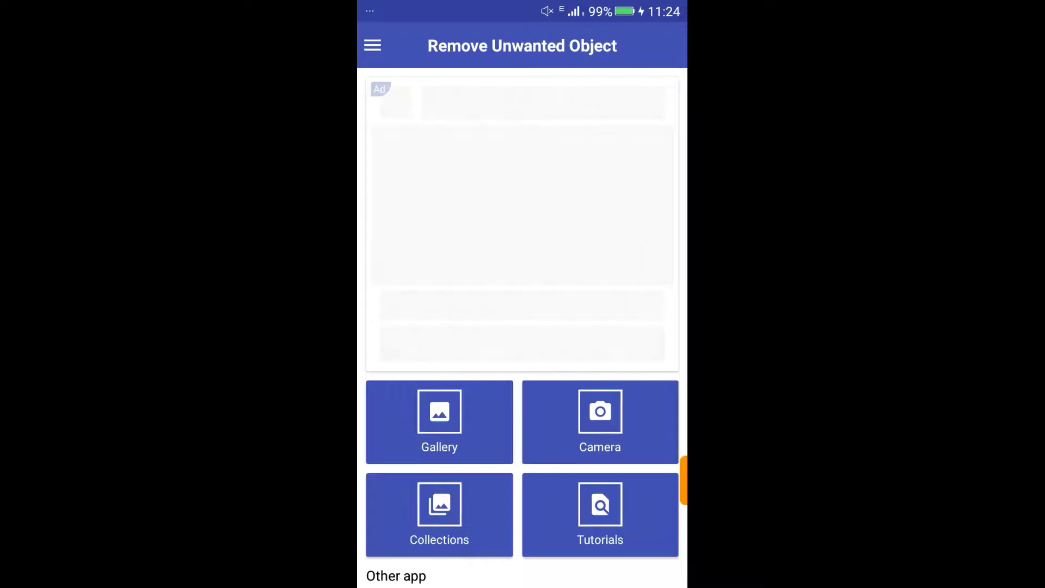
# Step: Pick the downloaded blue-wall LOGO MOCKUP image from Recent files into the editor
pyautogui.click(439, 422)
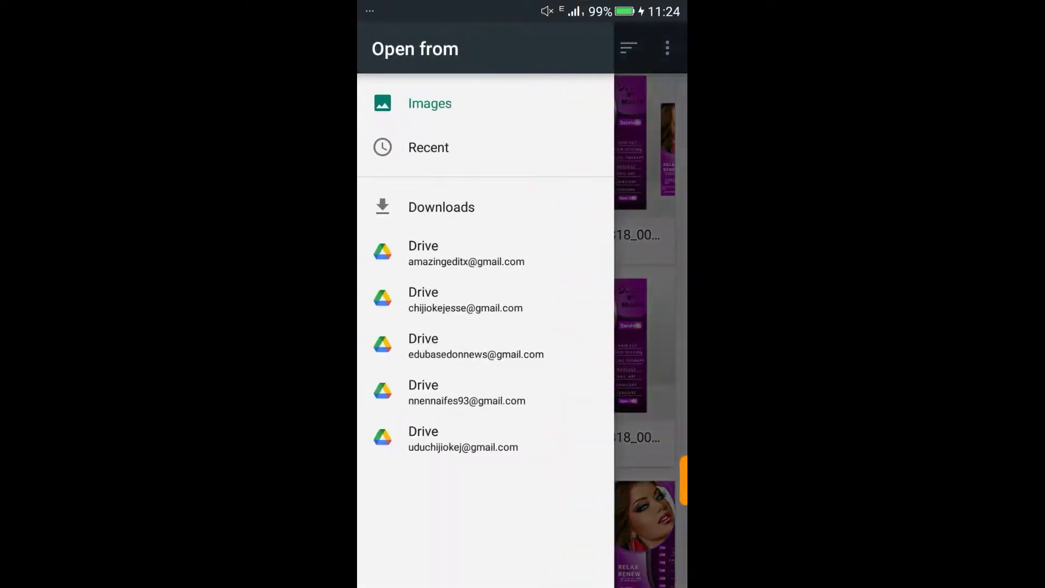
pyautogui.click(516, 153)
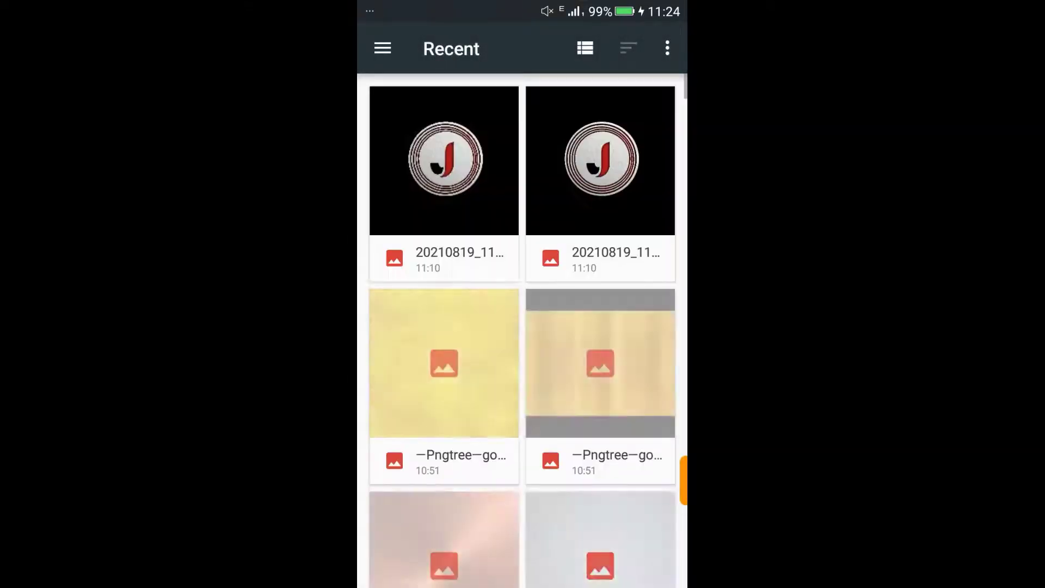
pyautogui.scroll(-4, 522, 327)
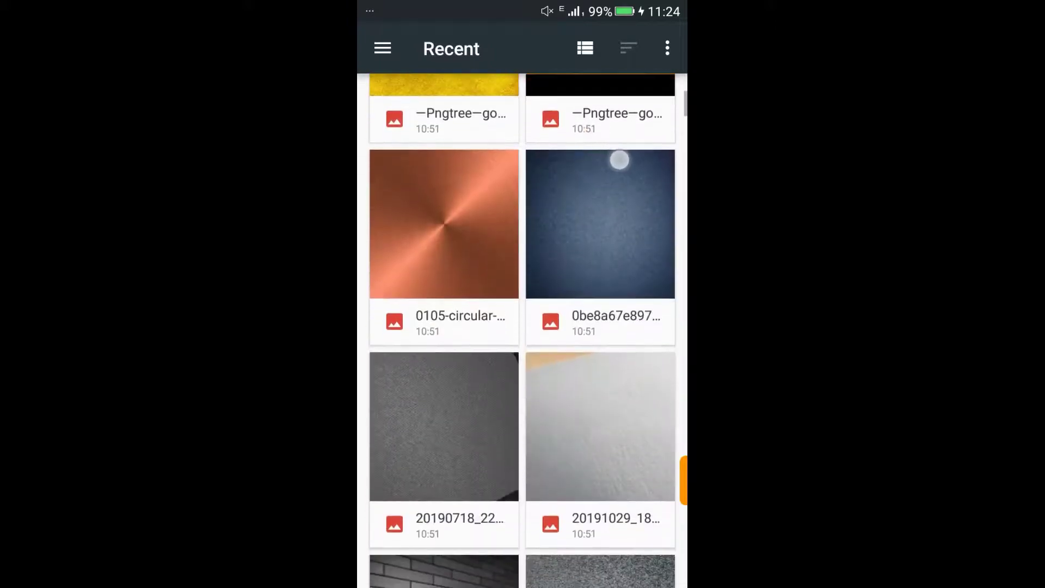
pyautogui.scroll(5, 523, 326)
pyautogui.scroll(-3, 523, 327)
pyautogui.scroll(-5, 602, 337)
pyautogui.scroll(-2, 599, 311)
pyautogui.scroll(-2, 613, 261)
pyautogui.scroll(2, 625, 210)
pyautogui.scroll(-3, 607, 304)
pyautogui.scroll(-3, 607, 304)
pyautogui.scroll(-3, 612, 270)
pyautogui.scroll(-3, 616, 235)
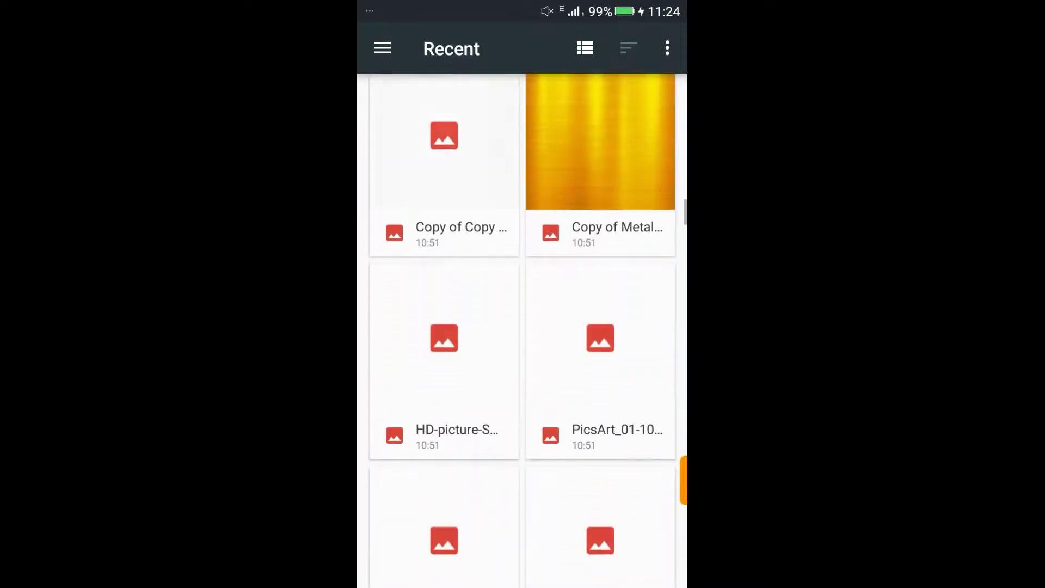
pyautogui.scroll(-4, 522, 327)
pyautogui.scroll(-2, 632, 215)
pyautogui.scroll(-2, 611, 266)
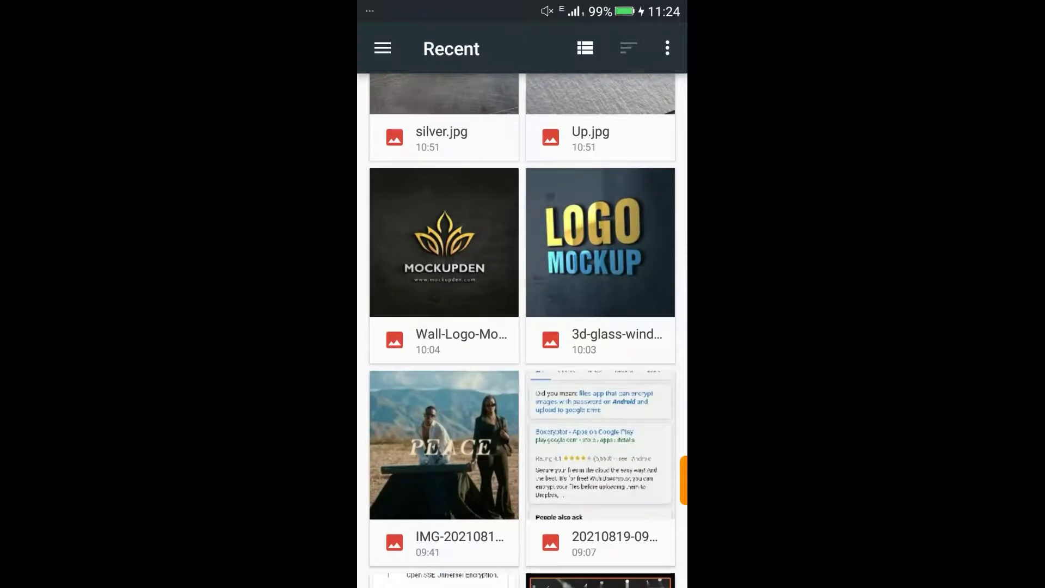
pyautogui.click(600, 242)
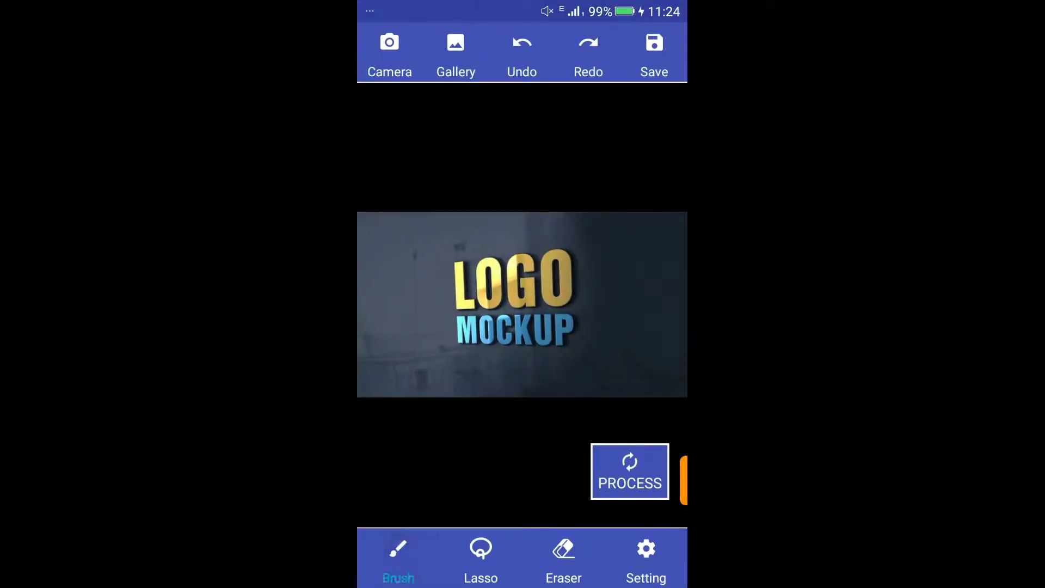
# Step: Brush red over the left and bottom of the LOGO MOCKUP lettering, undoing one bad stroke
pyautogui.moveTo(456, 264)
pyautogui.mouseDown()
pyautogui.moveTo(523, 343)
pyautogui.moveTo(590, 341)
pyautogui.moveTo(589, 280)
pyautogui.mouseUp()
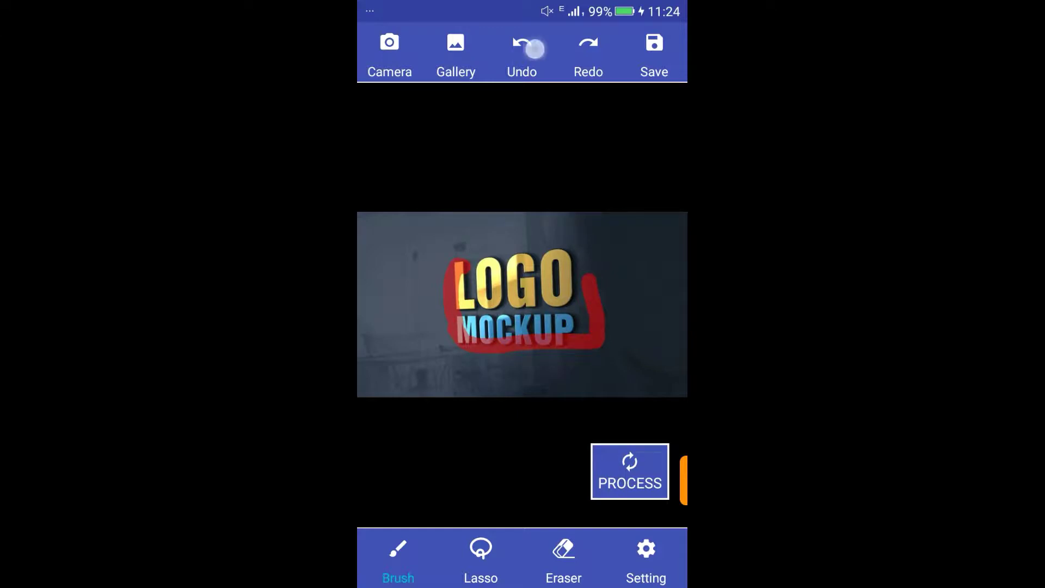
pyautogui.click(530, 46)
pyautogui.moveTo(456, 247)
pyautogui.mouseDown()
pyautogui.moveTo(460, 338)
pyautogui.moveTo(568, 339)
pyautogui.moveTo(585, 297)
pyautogui.moveTo(579, 259)
pyautogui.moveTo(476, 256)
pyautogui.moveTo(490, 277)
pyautogui.moveTo(468, 314)
pyautogui.moveTo(532, 275)
pyautogui.moveTo(493, 326)
pyautogui.mouseUp()
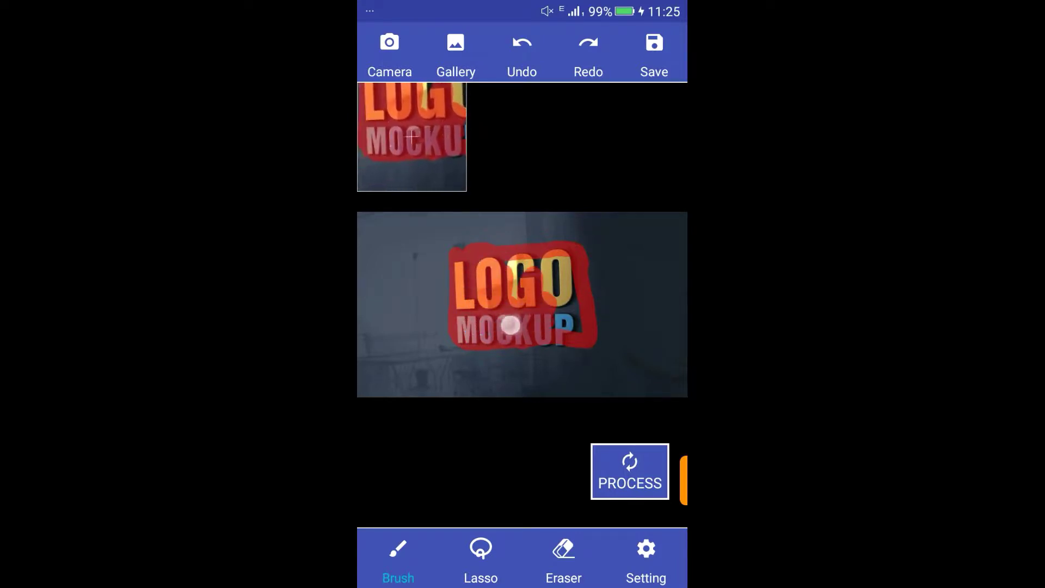
pyautogui.moveTo(516, 325)
pyautogui.mouseDown()
pyautogui.moveTo(563, 285)
pyautogui.moveTo(550, 313)
pyautogui.moveTo(562, 283)
pyautogui.moveTo(548, 322)
pyautogui.moveTo(529, 291)
pyautogui.mouseUp()
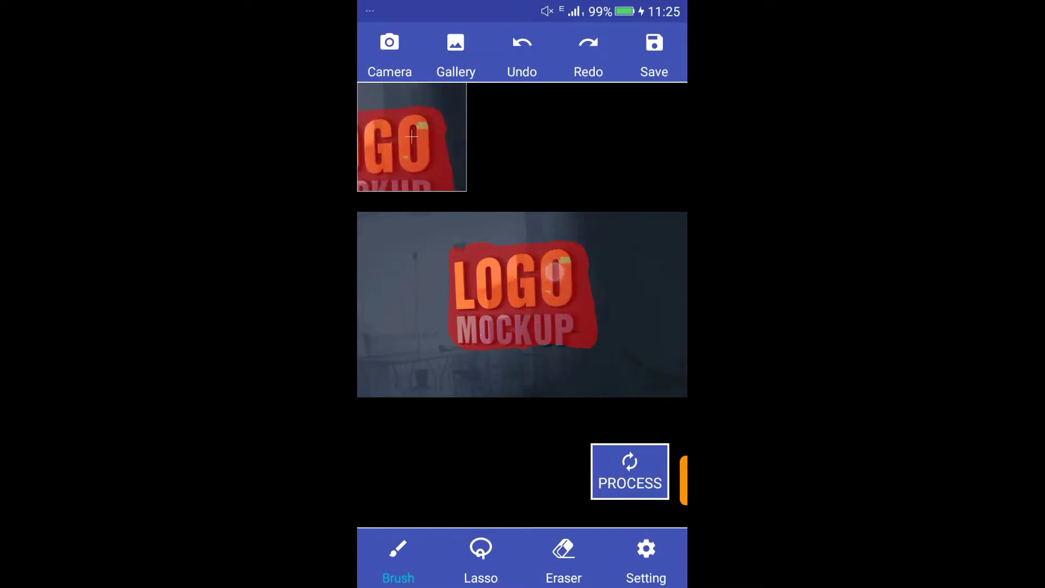
# Step: Cover the rest of LOGO MOCKUP in red and process to erase it from the wall
pyautogui.moveTo(566, 284)
pyautogui.mouseDown()
pyautogui.moveTo(548, 299)
pyautogui.moveTo(560, 303)
pyautogui.moveTo(536, 270)
pyautogui.moveTo(575, 315)
pyautogui.mouseUp()
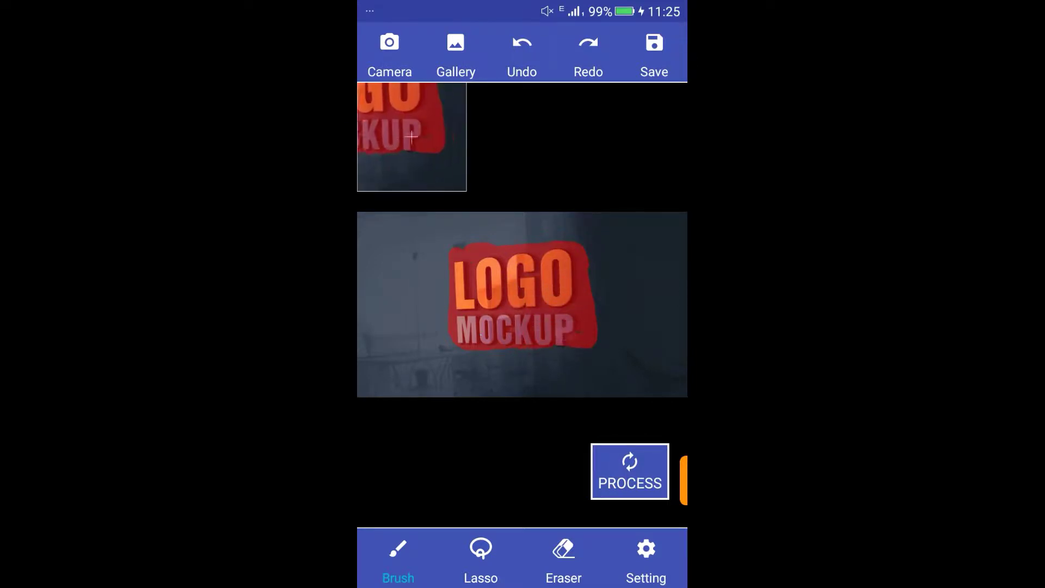
pyautogui.moveTo(576, 329)
pyautogui.mouseDown()
pyautogui.moveTo(542, 331)
pyautogui.moveTo(574, 335)
pyautogui.moveTo(549, 340)
pyautogui.moveTo(588, 327)
pyautogui.moveTo(534, 309)
pyautogui.mouseUp()
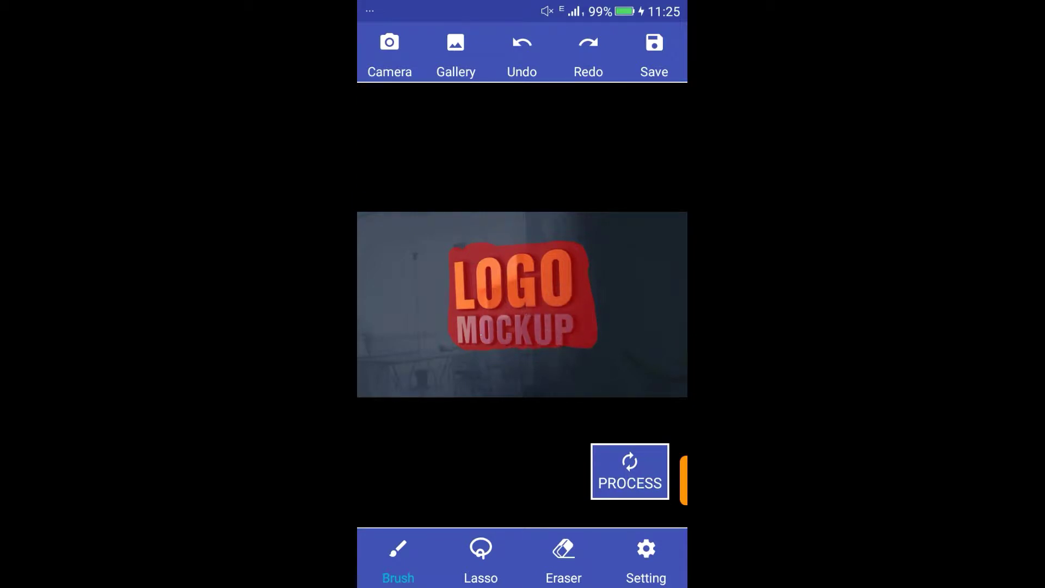
pyautogui.click(630, 472)
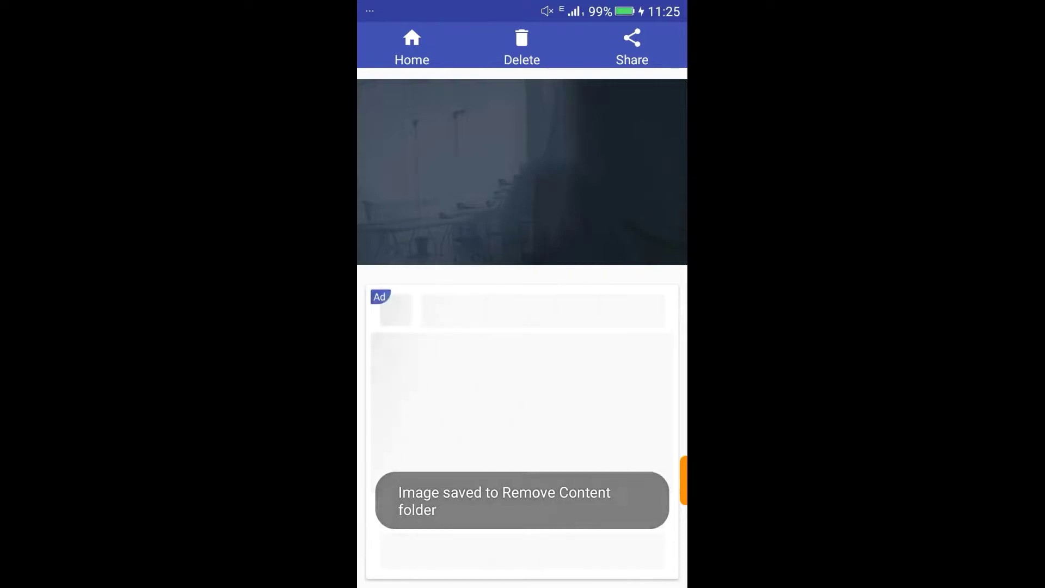
# Step: Return home and pick the Mockupden gold wall logo image from Recent files into the editor
pyautogui.click(412, 47)
pyautogui.click(464, 418)
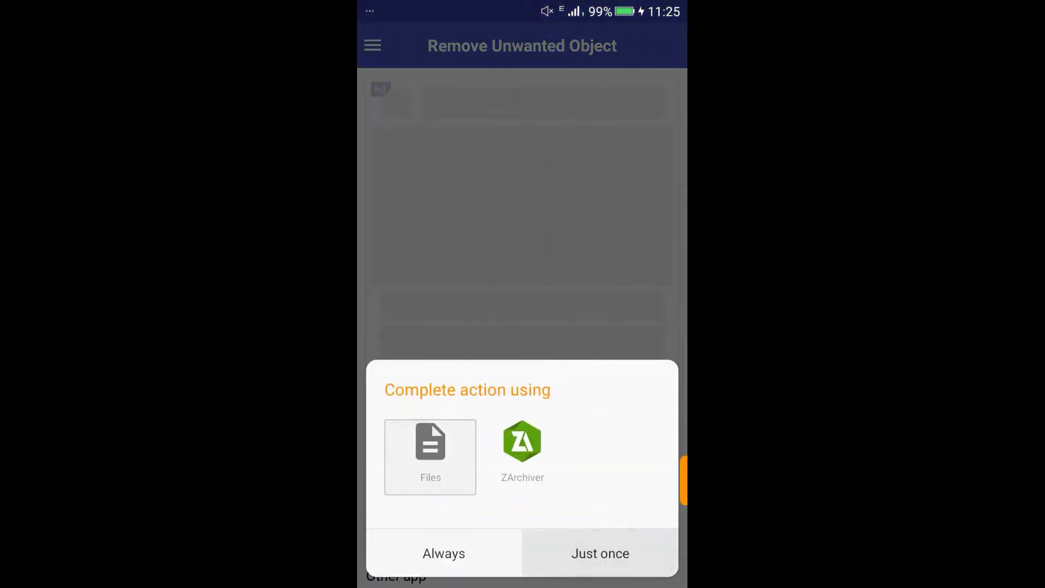
pyautogui.scroll(-3, 523, 326)
pyautogui.scroll(-5, 523, 326)
pyautogui.scroll(-5, 618, 272)
pyautogui.scroll(-10, 618, 272)
pyautogui.scroll(-10, 597, 416)
pyautogui.scroll(3, 597, 416)
pyautogui.scroll(2, 605, 532)
pyautogui.click(614, 231)
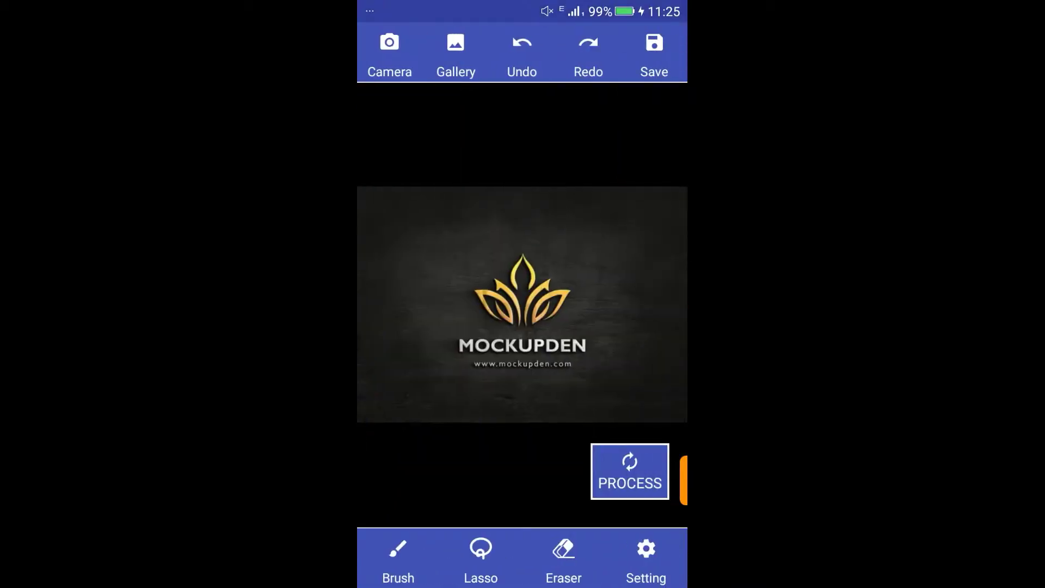
# Step: Brush red over the lotus logo, MOCKUPDEN and web address, then start processing the removal
pyautogui.moveTo(486, 264); pyautogui.dragTo(473, 286)
pyautogui.click(403, 534)
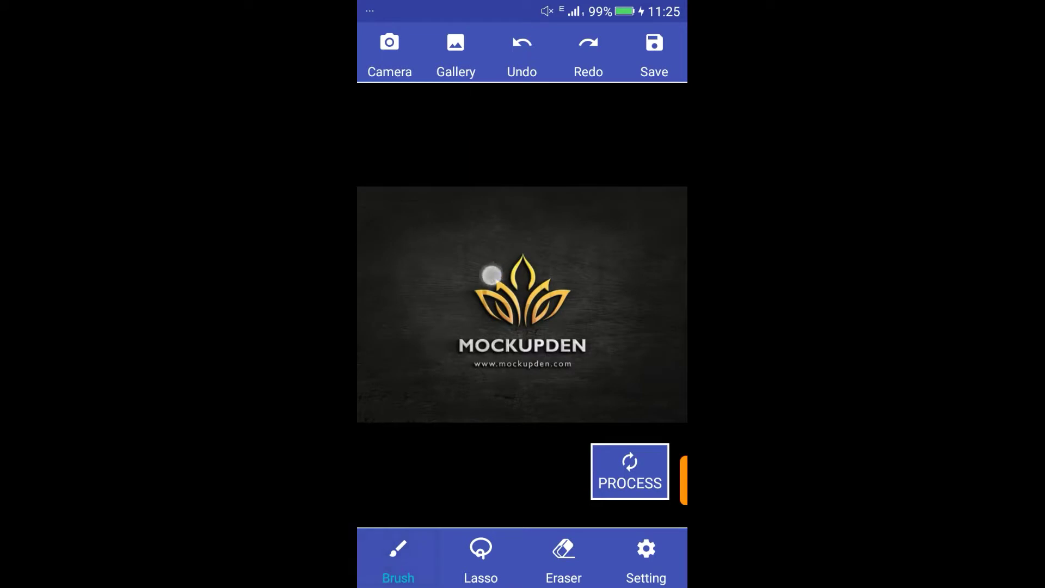
pyautogui.moveTo(501, 267); pyautogui.dragTo(495, 365)
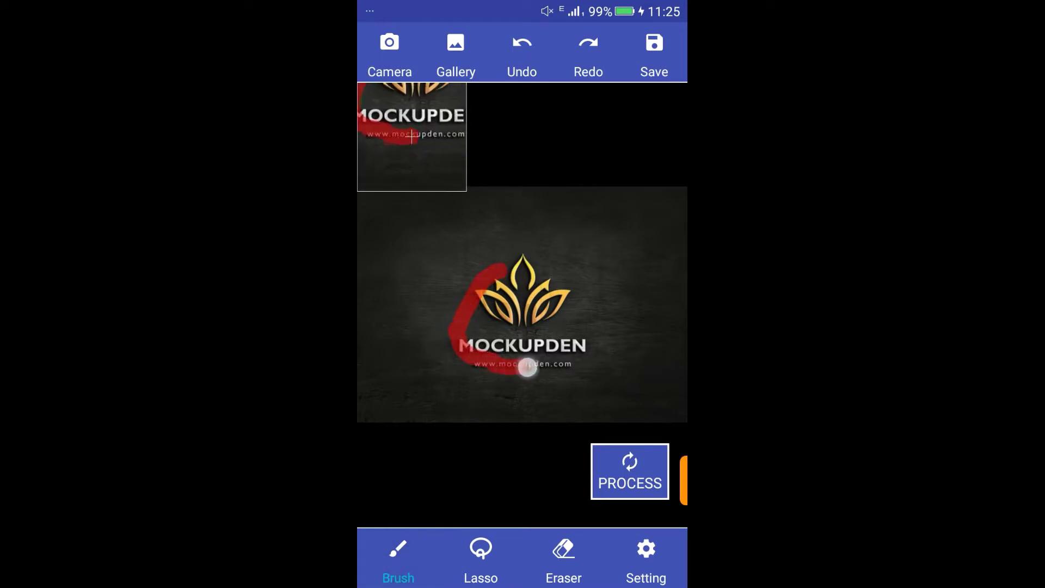
pyautogui.moveTo(495, 365)
pyautogui.mouseDown()
pyautogui.moveTo(582, 346)
pyautogui.moveTo(545, 271)
pyautogui.moveTo(511, 263)
pyautogui.moveTo(531, 303)
pyautogui.moveTo(497, 284)
pyautogui.moveTo(473, 350)
pyautogui.moveTo(499, 335)
pyautogui.moveTo(480, 360)
pyautogui.moveTo(495, 362)
pyautogui.moveTo(474, 356)
pyautogui.moveTo(562, 307)
pyautogui.moveTo(539, 322)
pyautogui.moveTo(558, 332)
pyautogui.moveTo(525, 331)
pyautogui.moveTo(555, 338)
pyautogui.moveTo(529, 317)
pyautogui.moveTo(569, 304)
pyautogui.moveTo(523, 290)
pyautogui.moveTo(534, 310)
pyautogui.moveTo(499, 302)
pyautogui.moveTo(496, 330)
pyautogui.moveTo(581, 320)
pyautogui.moveTo(579, 343)
pyautogui.moveTo(555, 364)
pyautogui.moveTo(492, 355)
pyautogui.moveTo(488, 364)
pyautogui.moveTo(539, 345)
pyautogui.mouseUp()
pyautogui.click(535, 243)
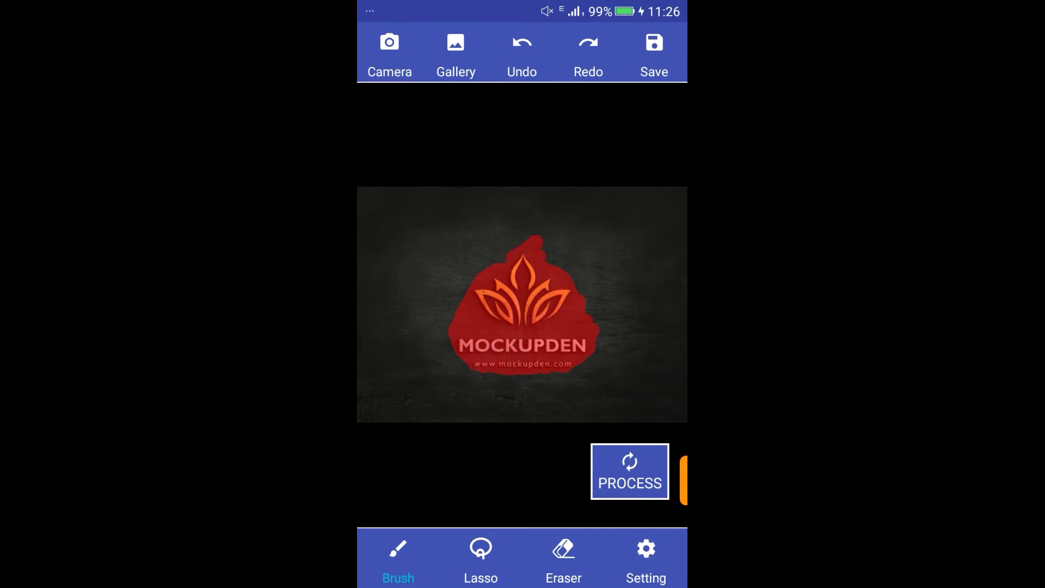
pyautogui.click(630, 473)
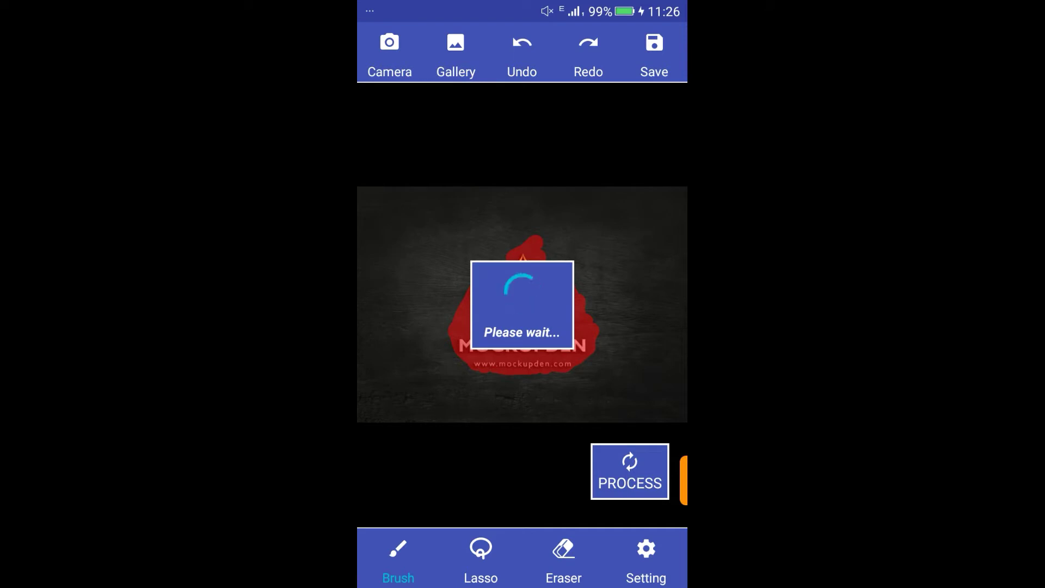